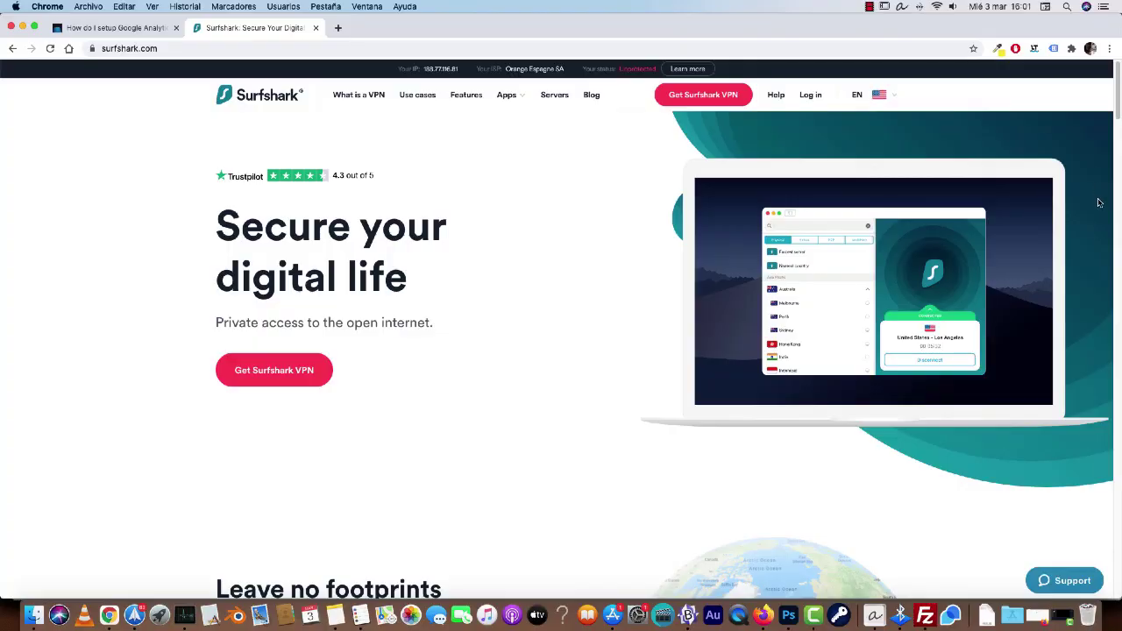
Browse Surfshark's Features page and scroll through the VPN features and online-threats section.
left_click(466, 96)
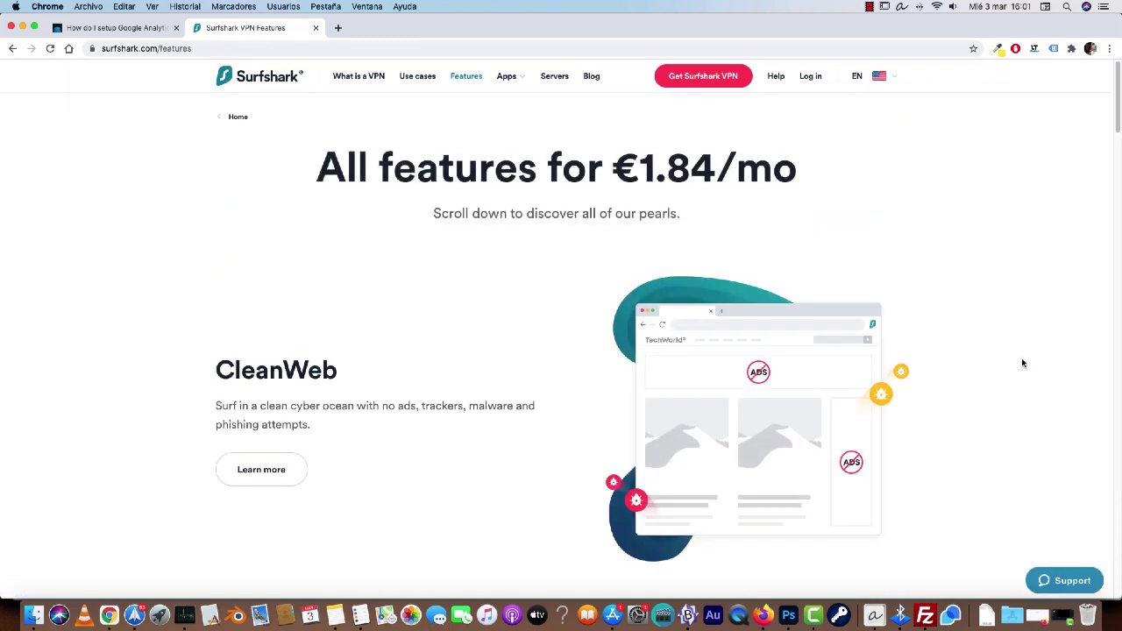
left_click_drag(1119, 84, 1118, 261)
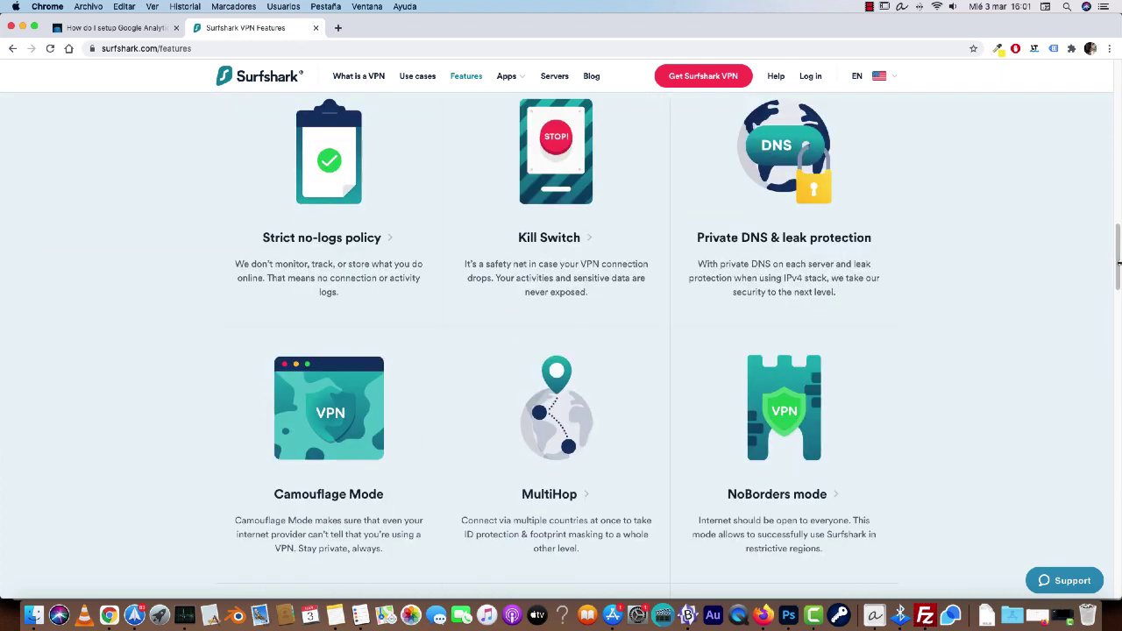
scroll(1042, 329, "down", 5)
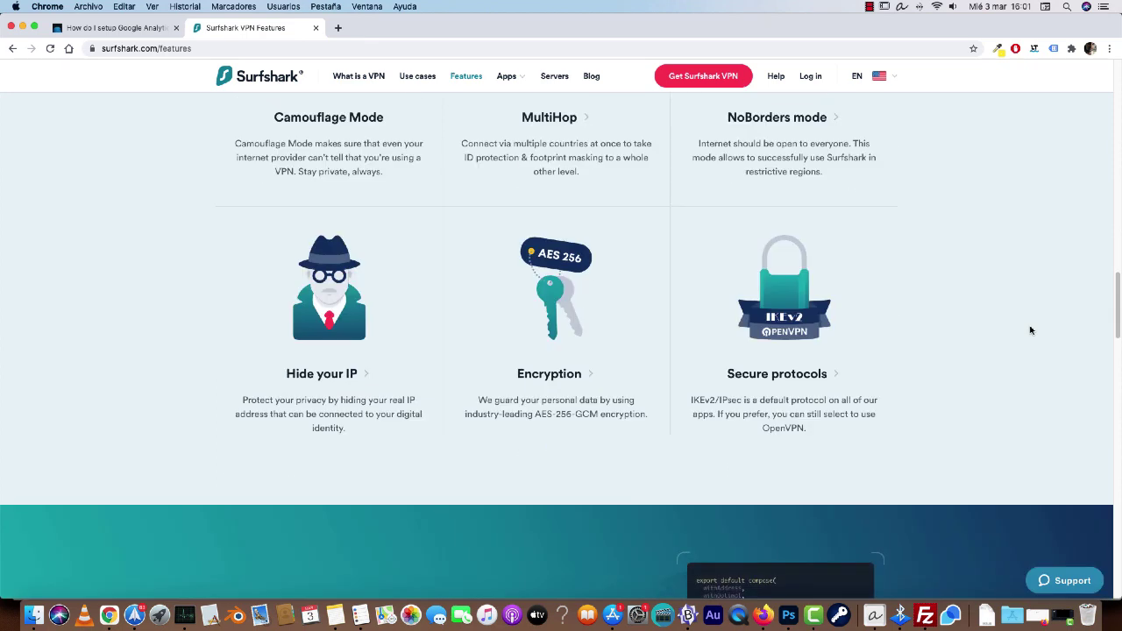
scroll(1030, 329, "down", 5)
scroll(1052, 329, "left", 5)
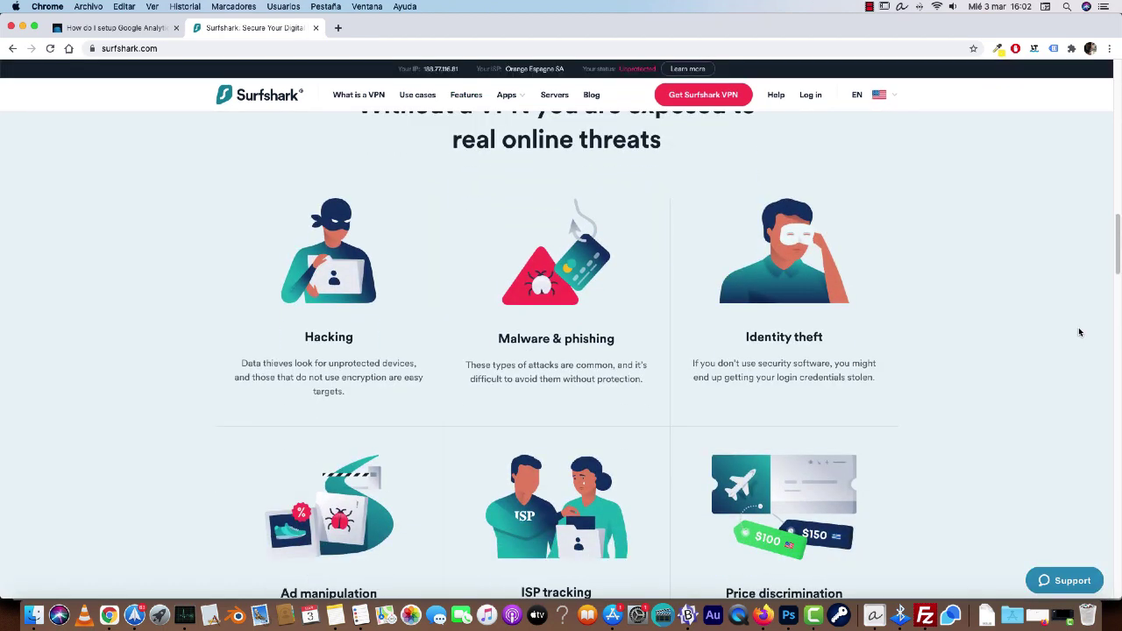
scroll(1079, 331, "down", 3)
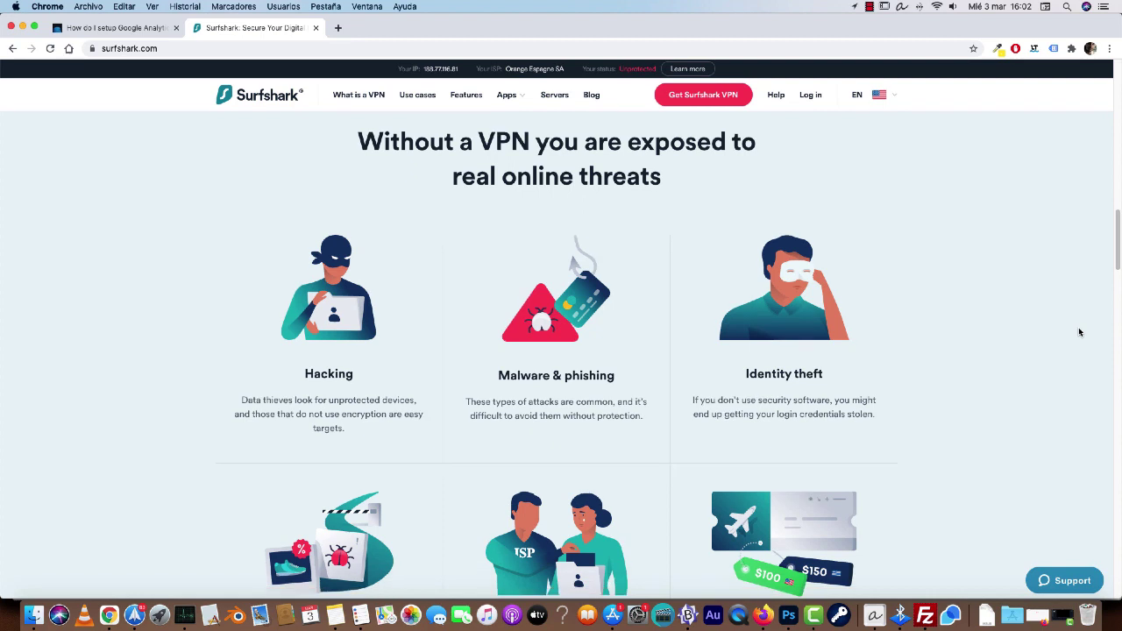
scroll(1079, 331, "down", 5)
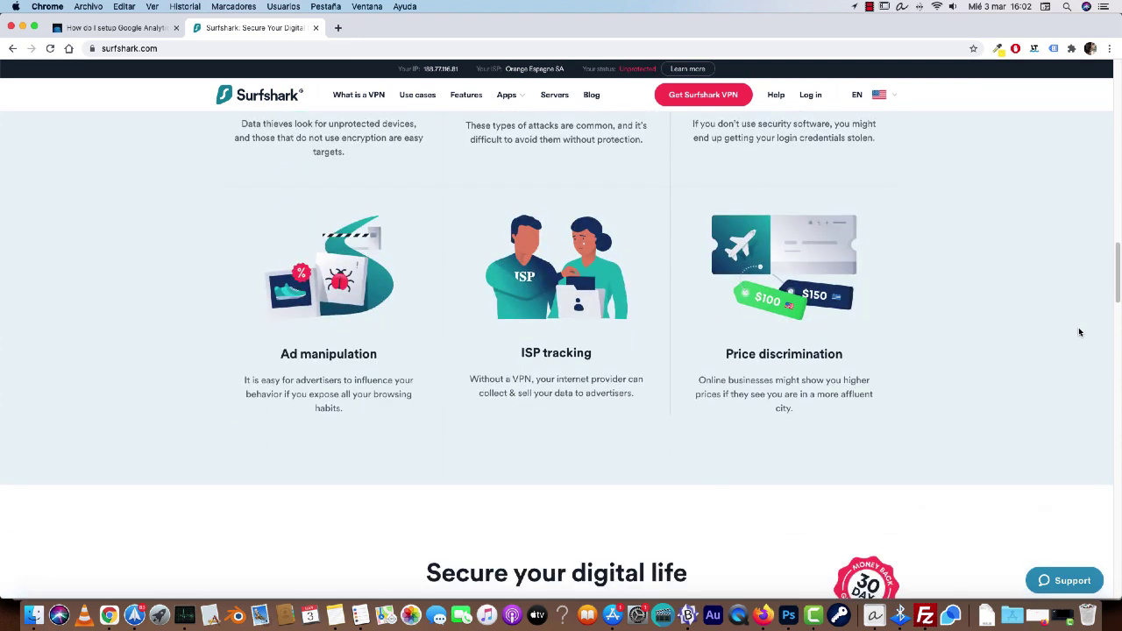
scroll(1079, 331, "down", 6)
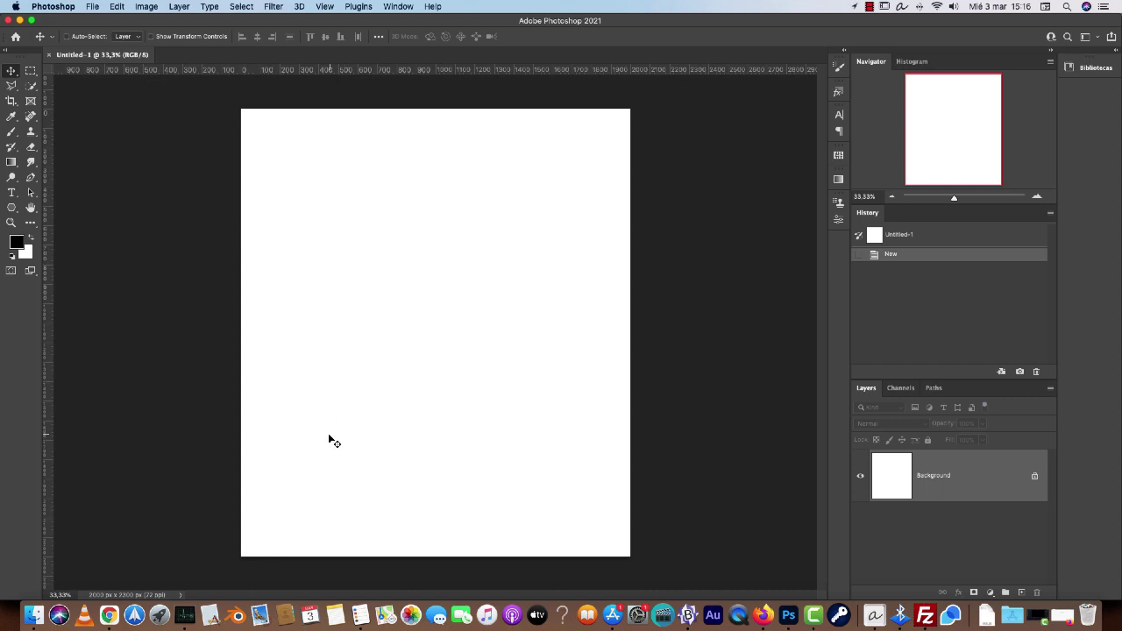
Bring Chrome forward to the Google Images results for 'collage masonry'.
left_click(109, 615)
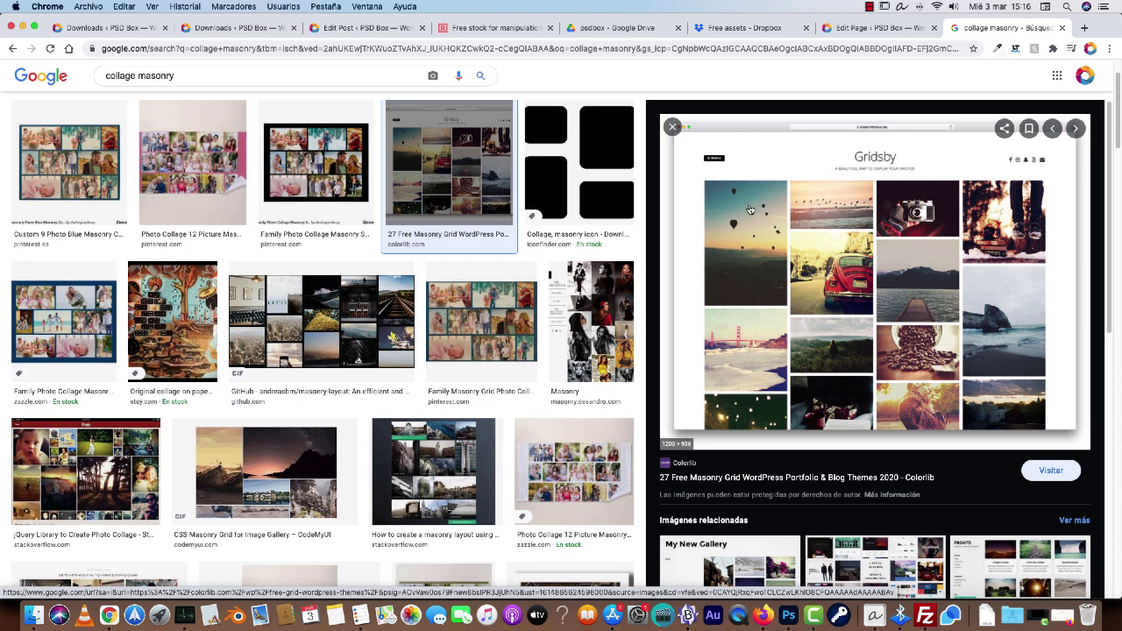
Compare the CodeMyUI masonry grid and WordPress Responsive Gallery Grid previews, ending on CodeMyUI.
scroll(754, 272, "down", 5)
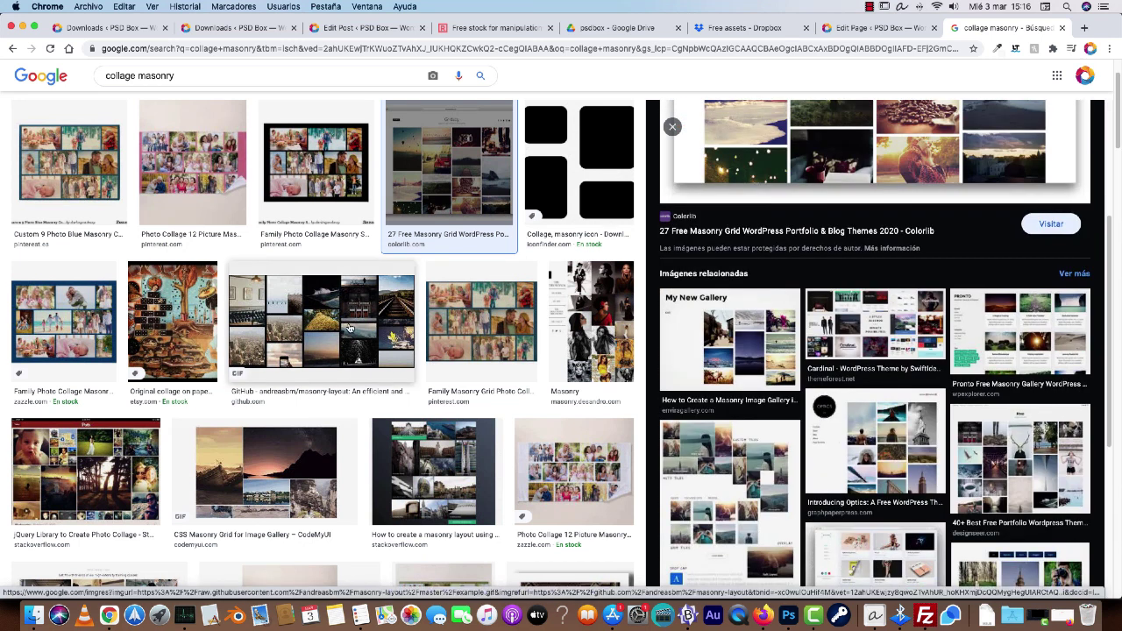
left_click(338, 452)
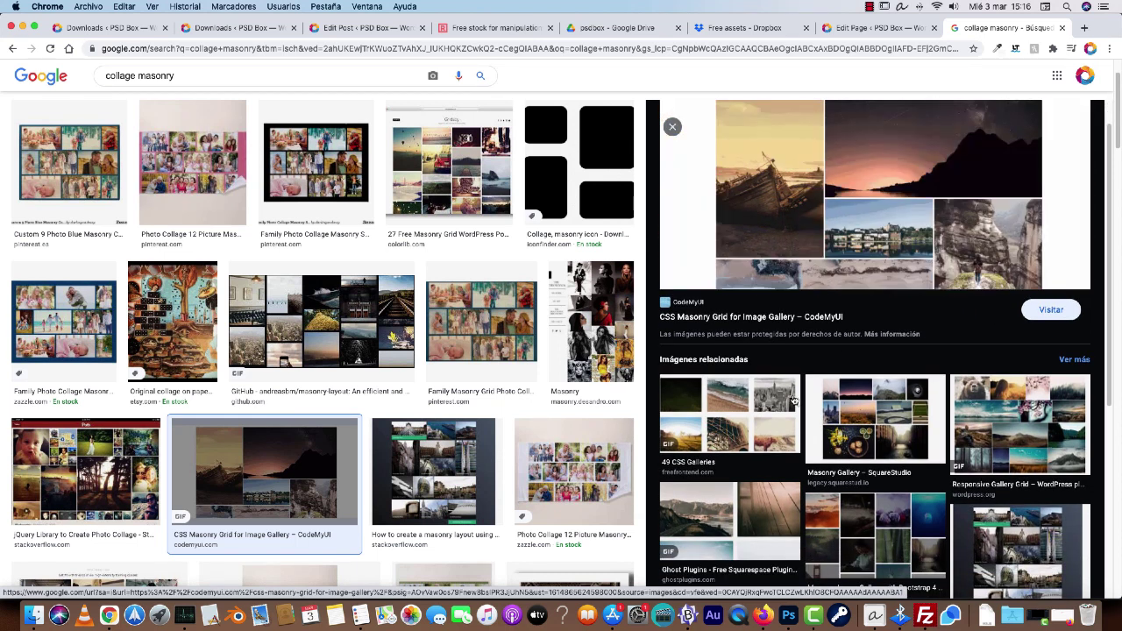
left_click(1001, 431)
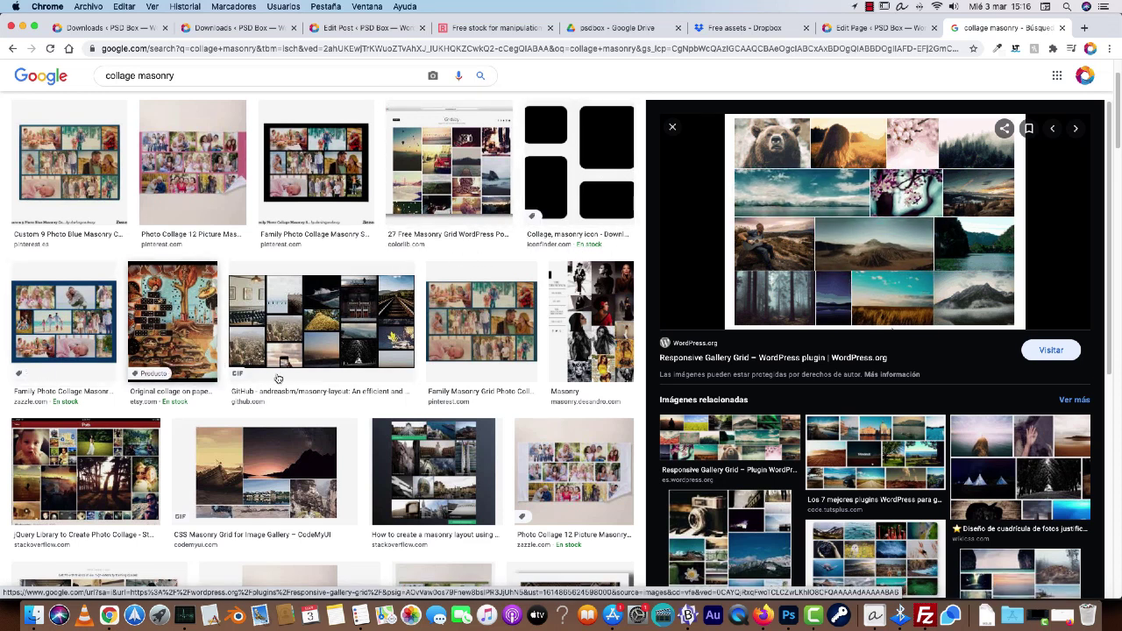
left_click(263, 473)
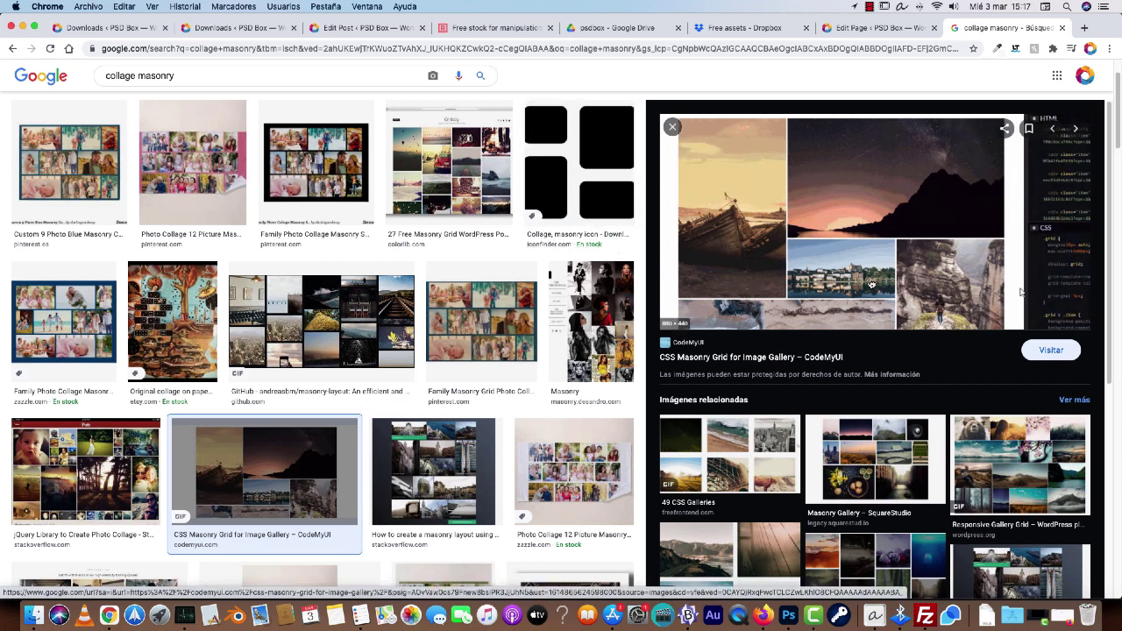
Back in Photoshop, drag out a trial vertical and horizontal guide, then undo both.
key("super+Tab")
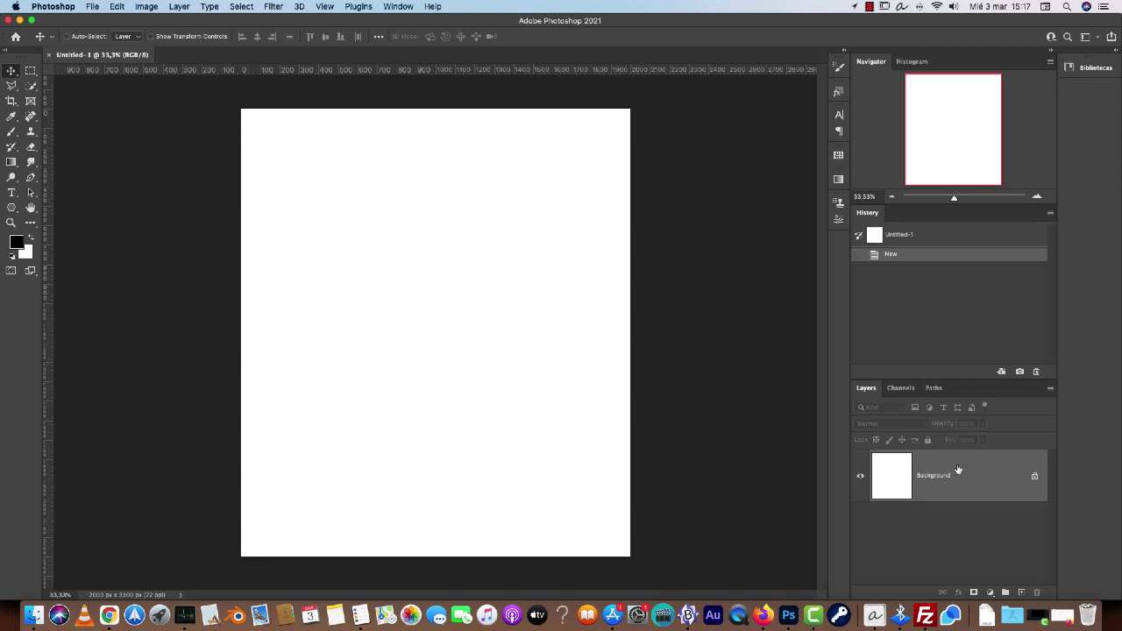
left_click_drag(51, 143, 358, 146)
left_click_drag(403, 70, 468, 183)
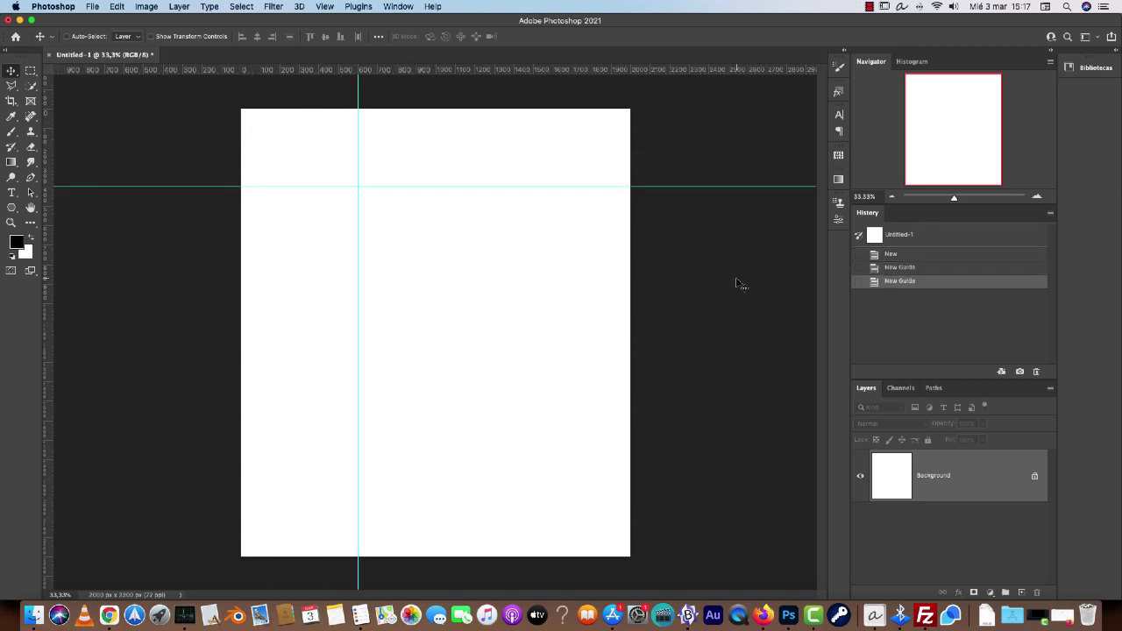
key("super+z")
key("super+z")
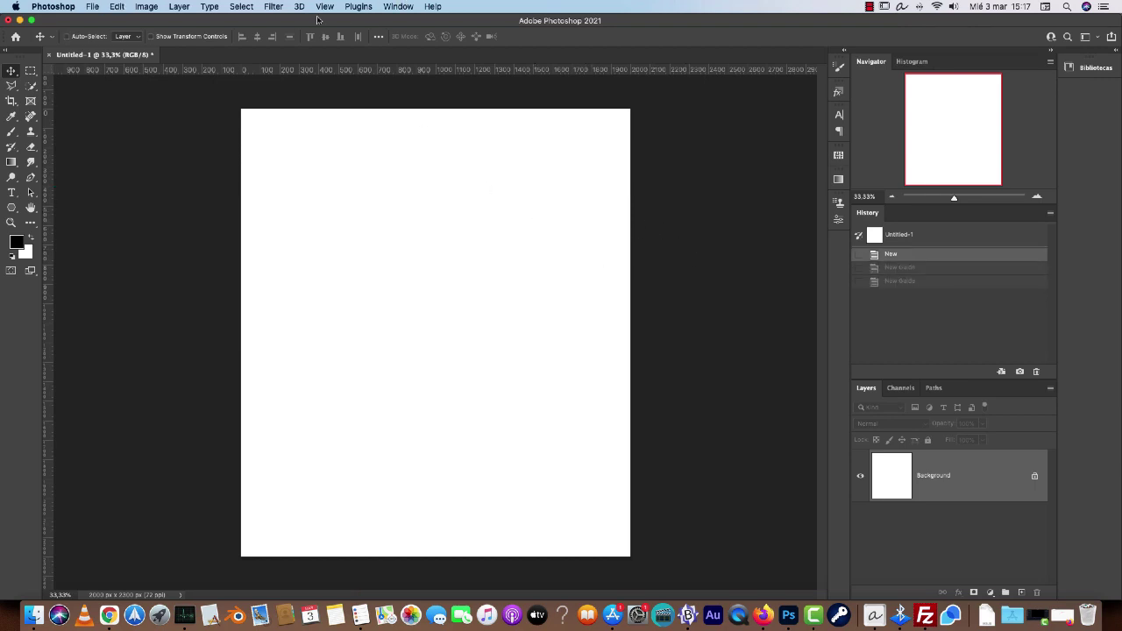
left_click(323, 7)
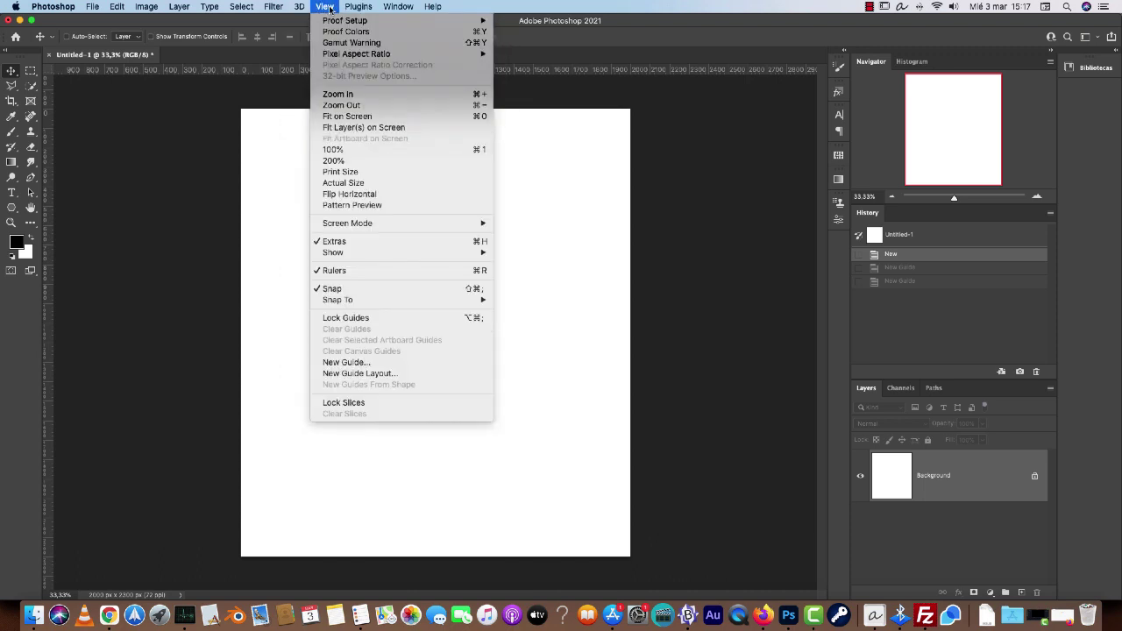
Open New Guide Layout with both column and row guides enabled.
left_click(373, 375)
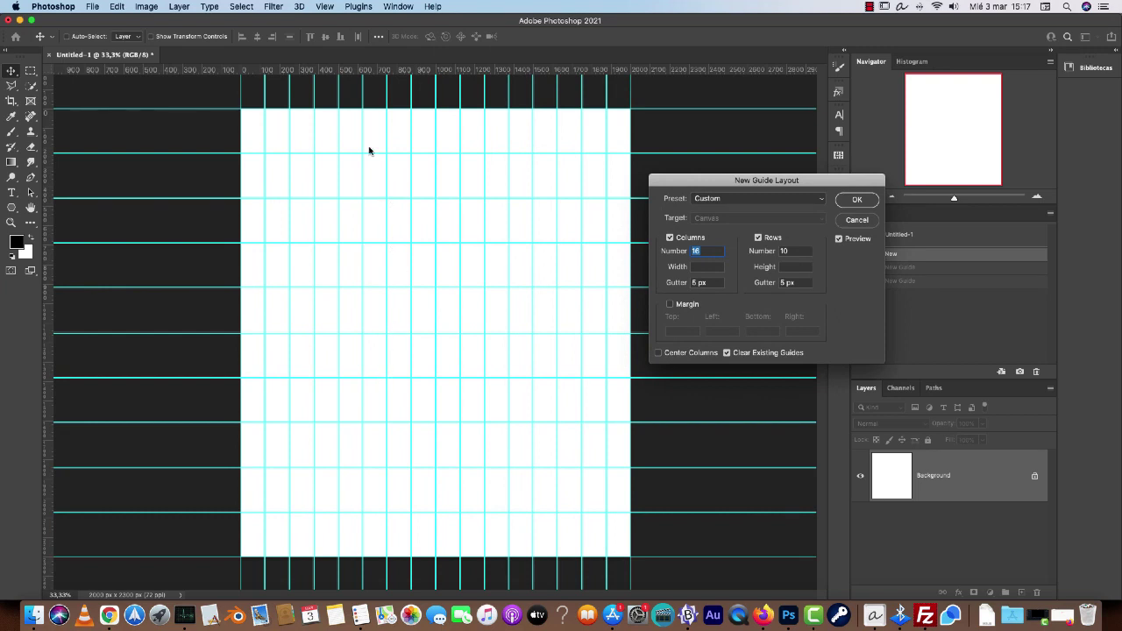
left_click_drag(761, 177, 697, 161)
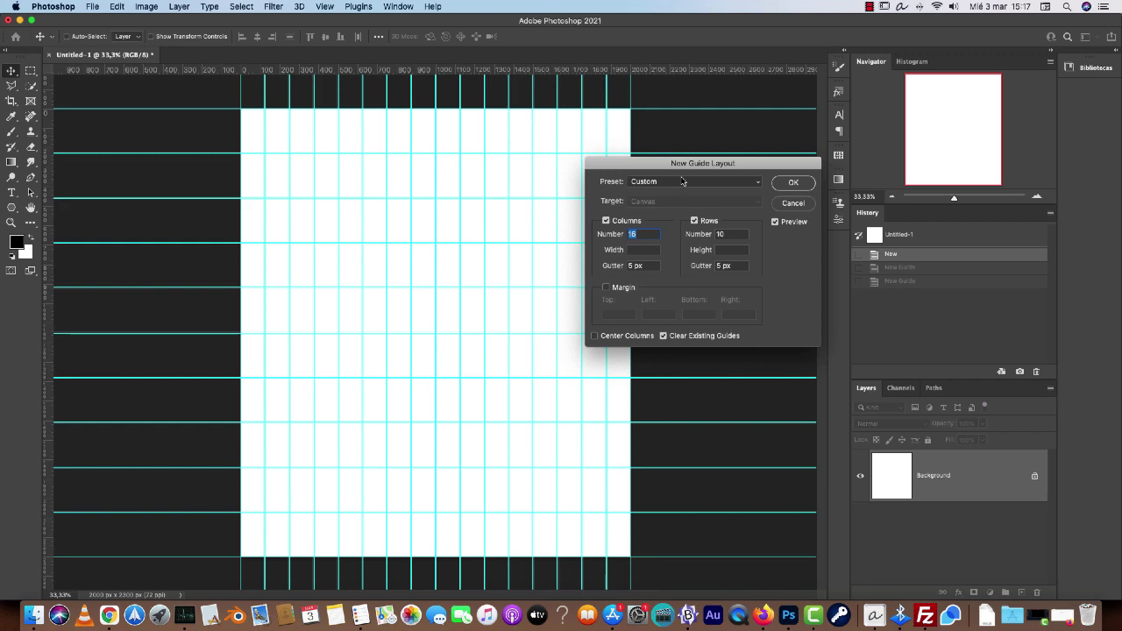
left_click(604, 222)
left_click(695, 221)
left_click(605, 221)
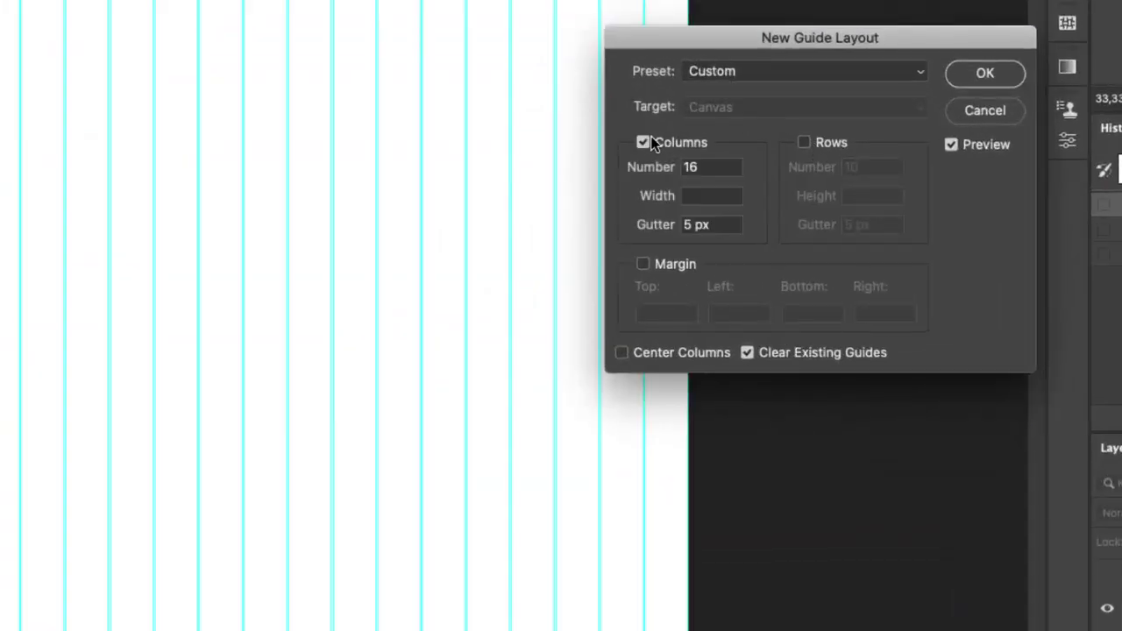
Set the column gutter to 10 px while keeping 16 columns.
left_click_drag(730, 224, 631, 236)
left_click(683, 226)
scroll(219, 201, "up", 5)
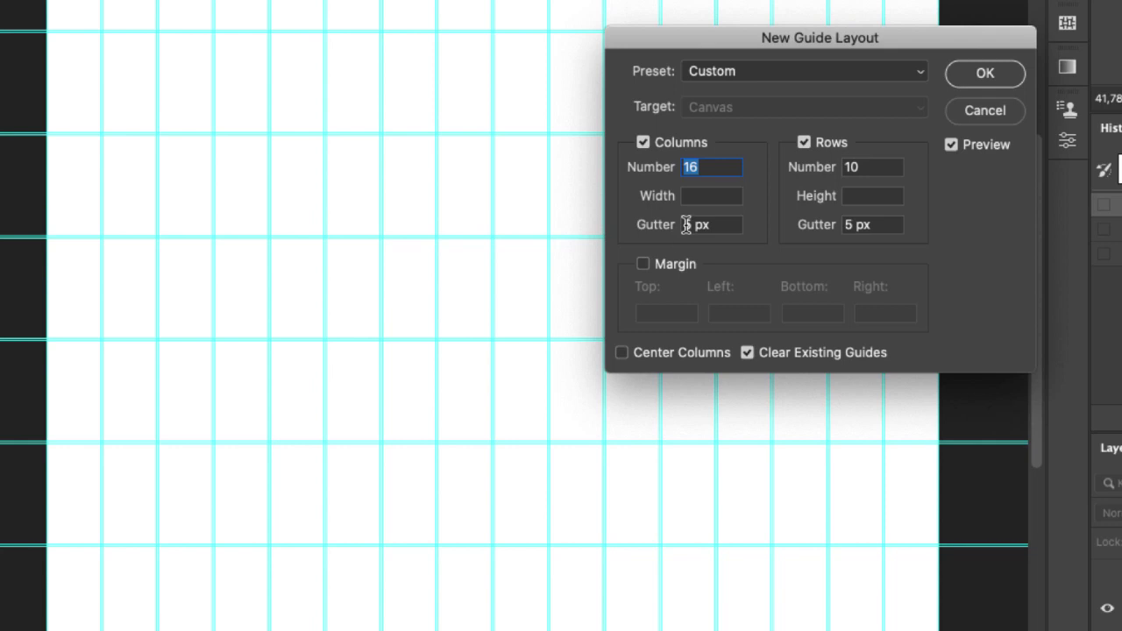
double_click(688, 224)
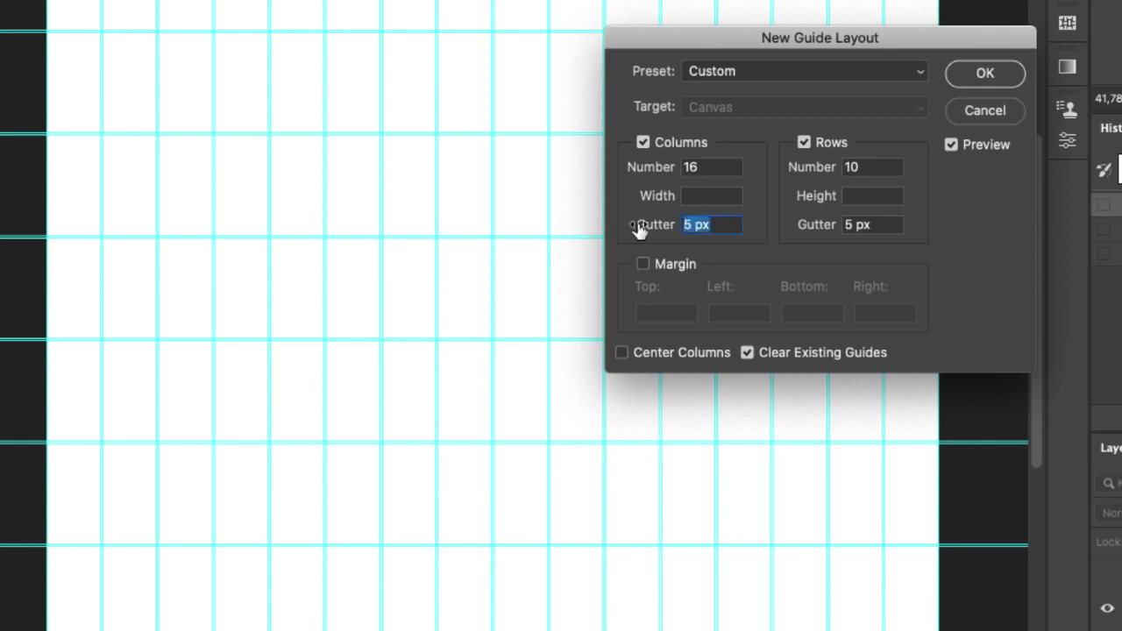
left_click(686, 225)
type("10")
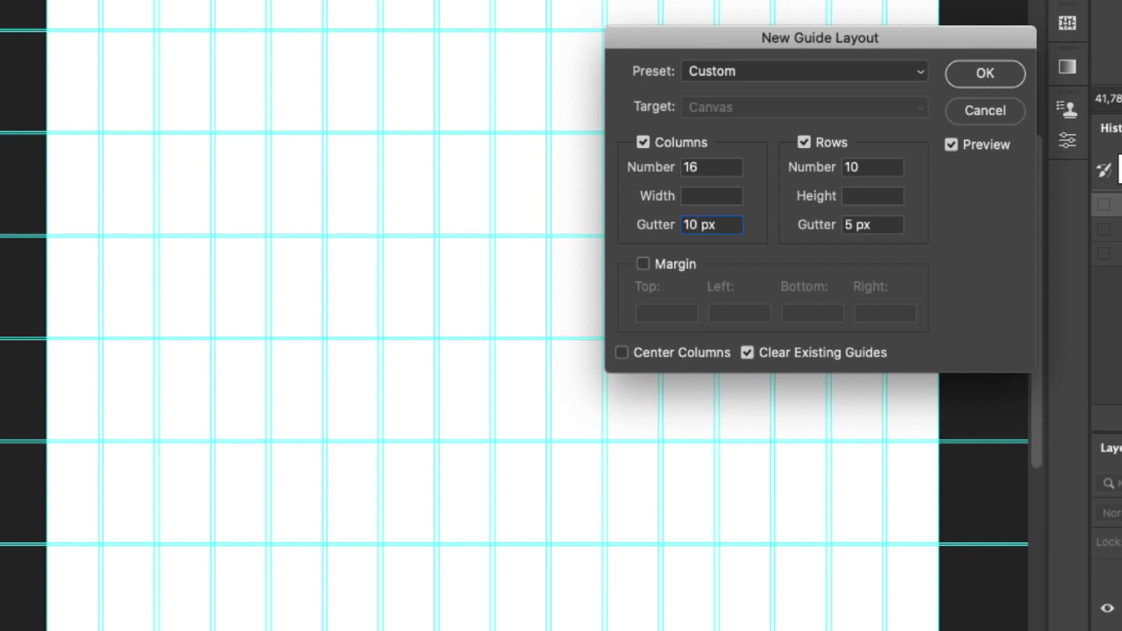
left_click(652, 168)
left_click(815, 165)
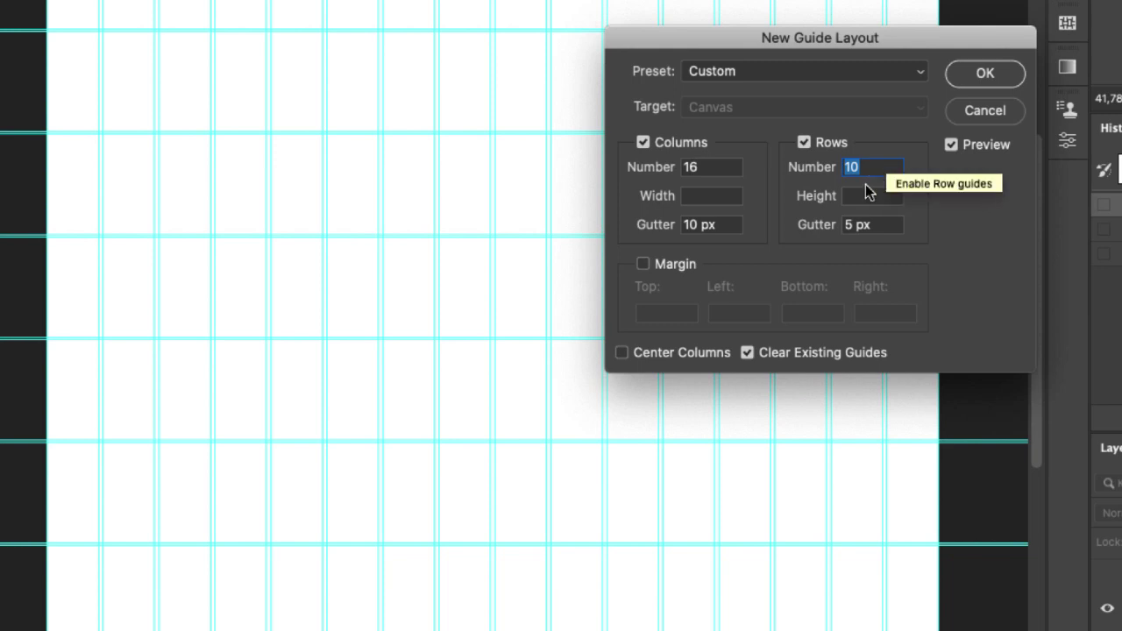
Set the row count to 16 and the row gutter to 10 px.
type("166")
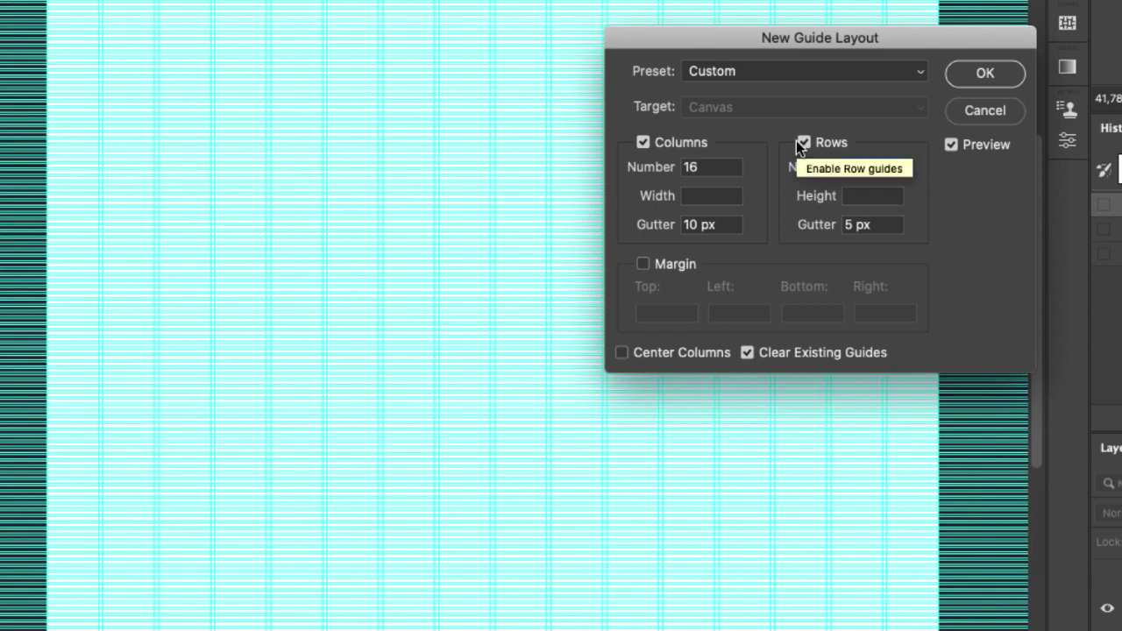
key("BackSpace")
key("alt")
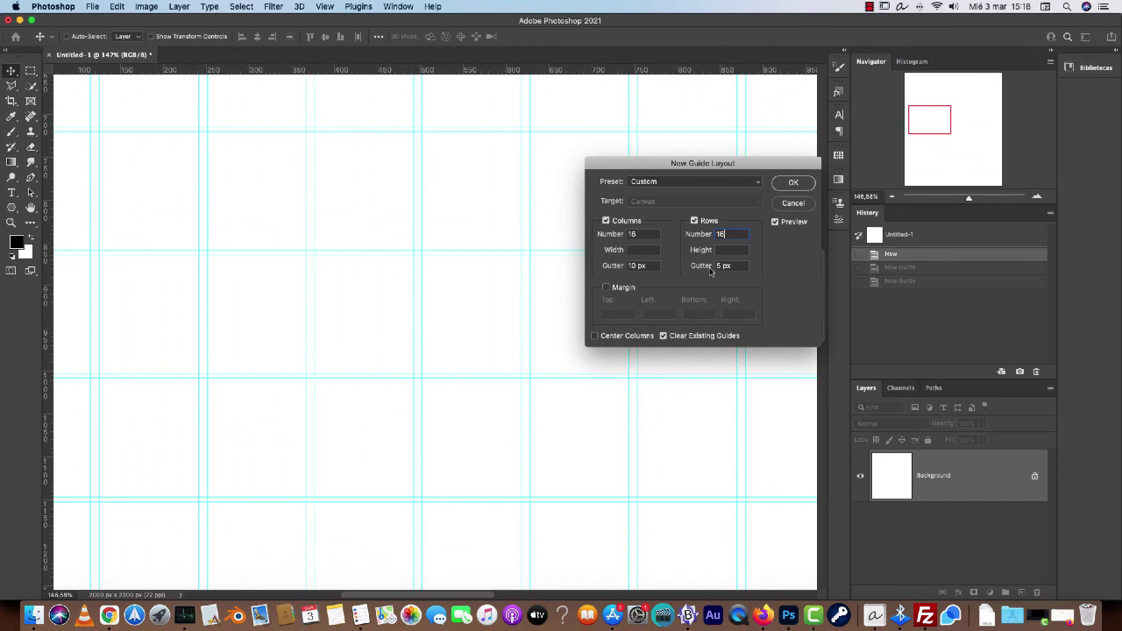
double_click(722, 265)
type("10")
scroll(482, 373, "down", 3)
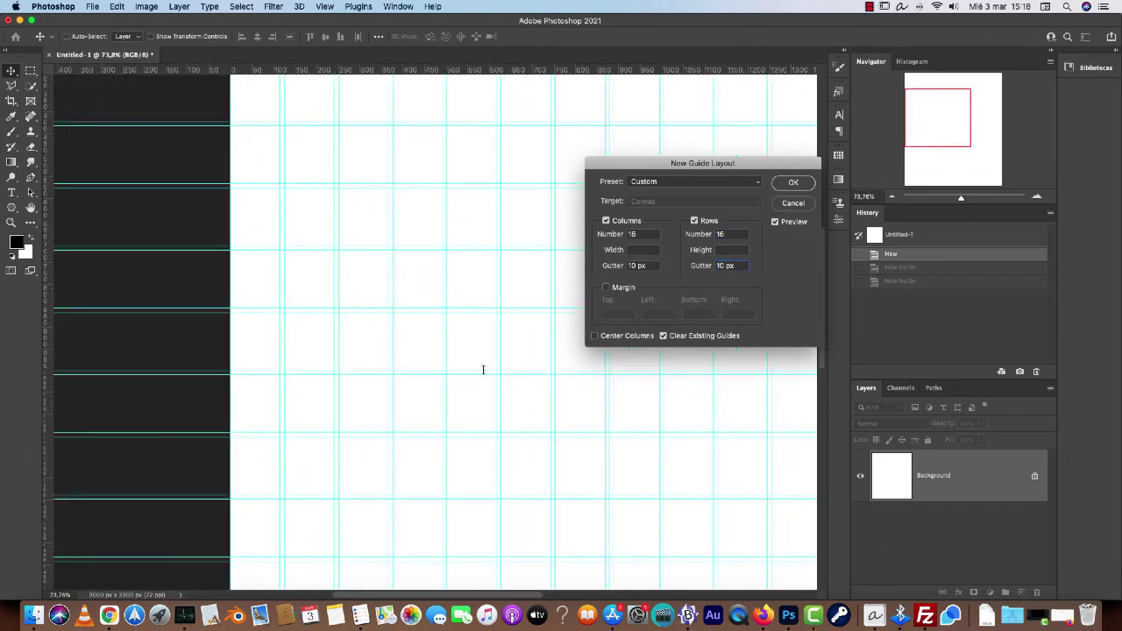
double_click(720, 234)
type("18")
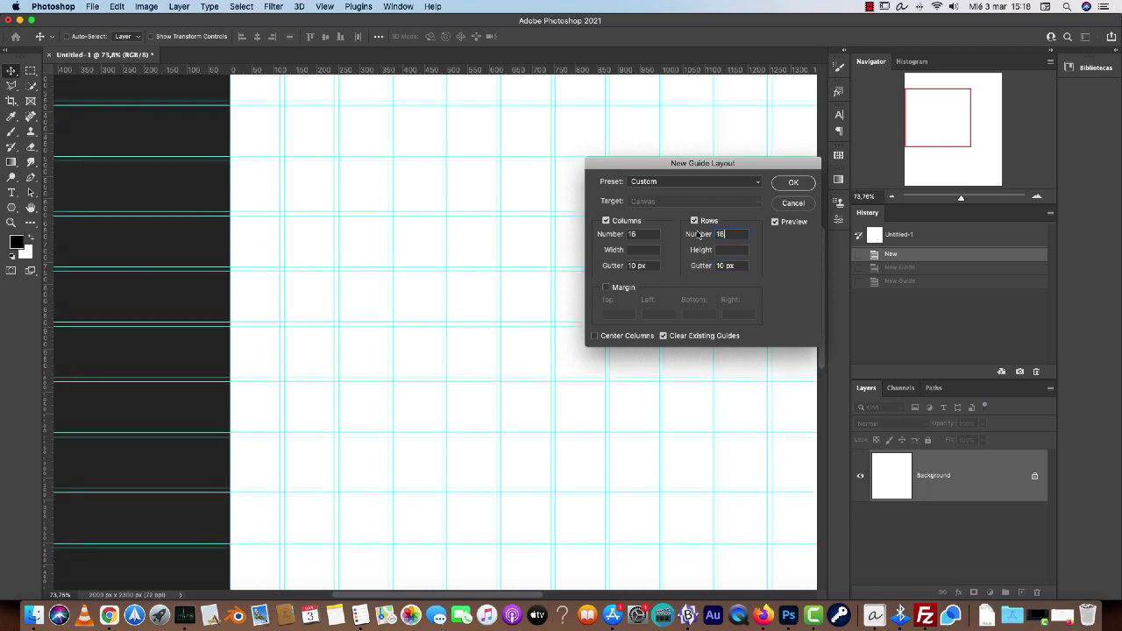
Try 20 px margins around the guide grid, then remove them.
left_click(611, 289)
scroll(327, 292, "up", 1)
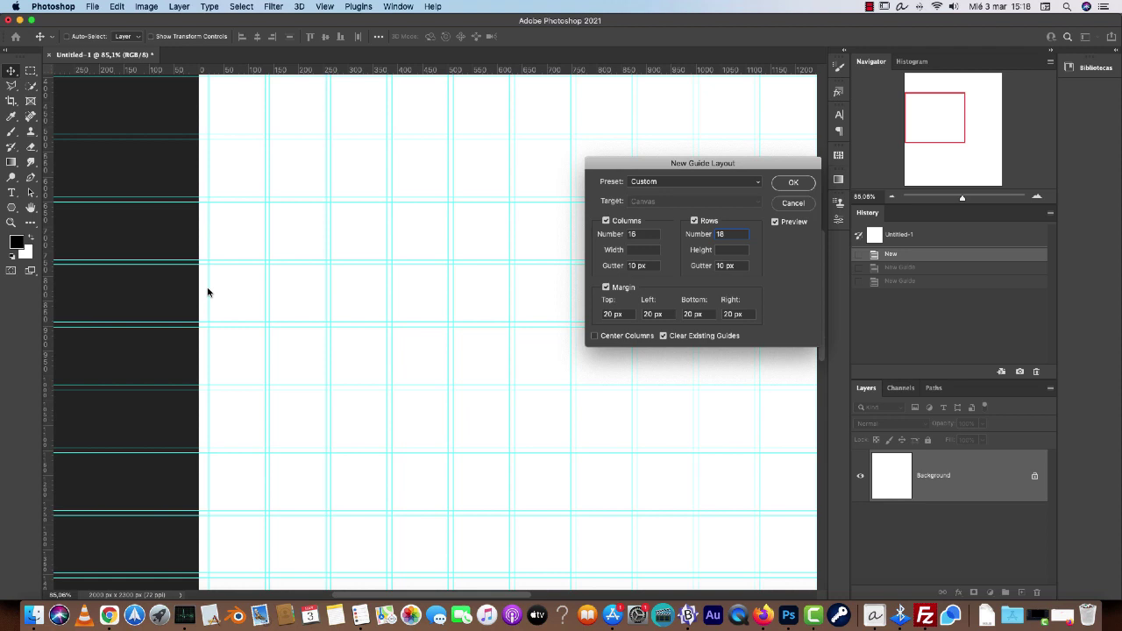
scroll(279, 292, "down", 4)
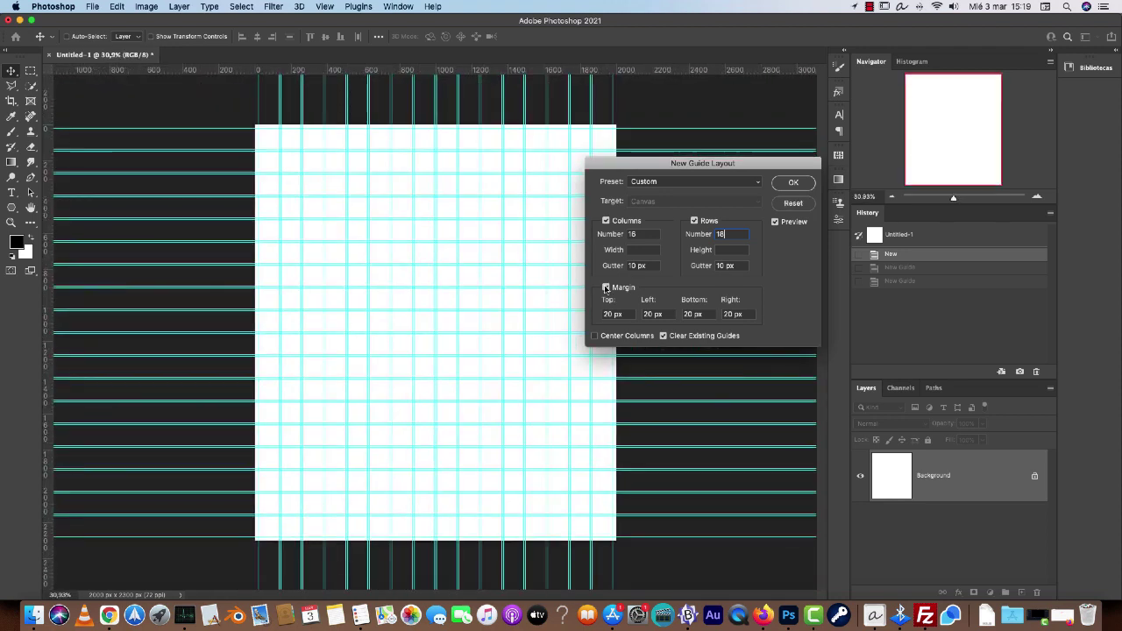
left_click(605, 288)
scroll(605, 288, "up", 5)
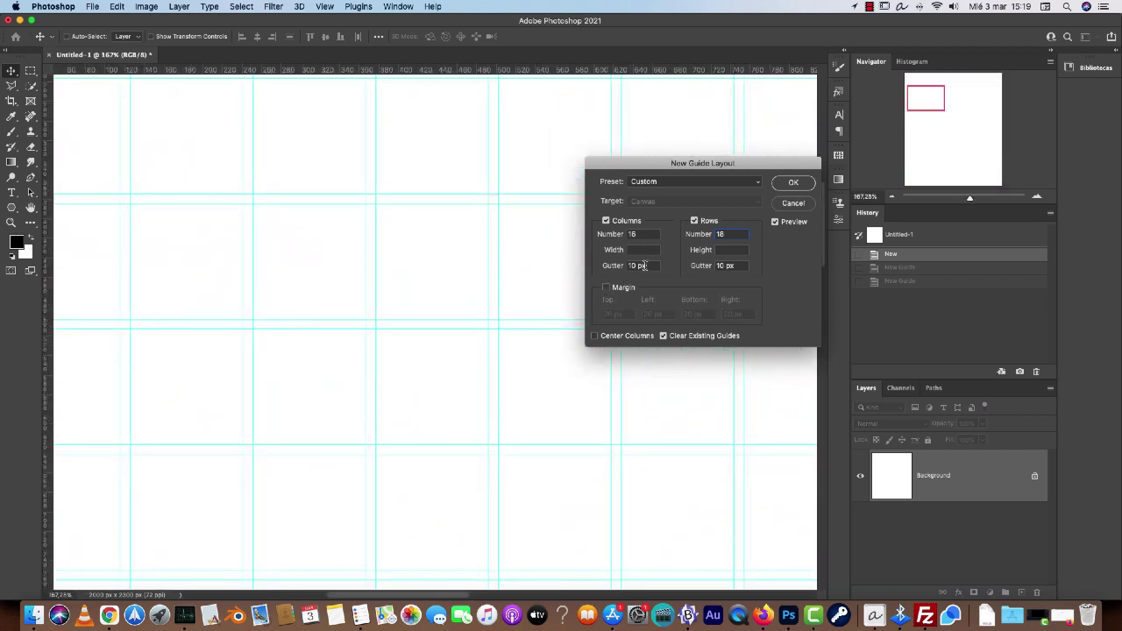
Adjust the column and row gutters and apply the 16×16 grid with 10 px gutters.
double_click(635, 265)
type("0")
key("Tab")
type("0")
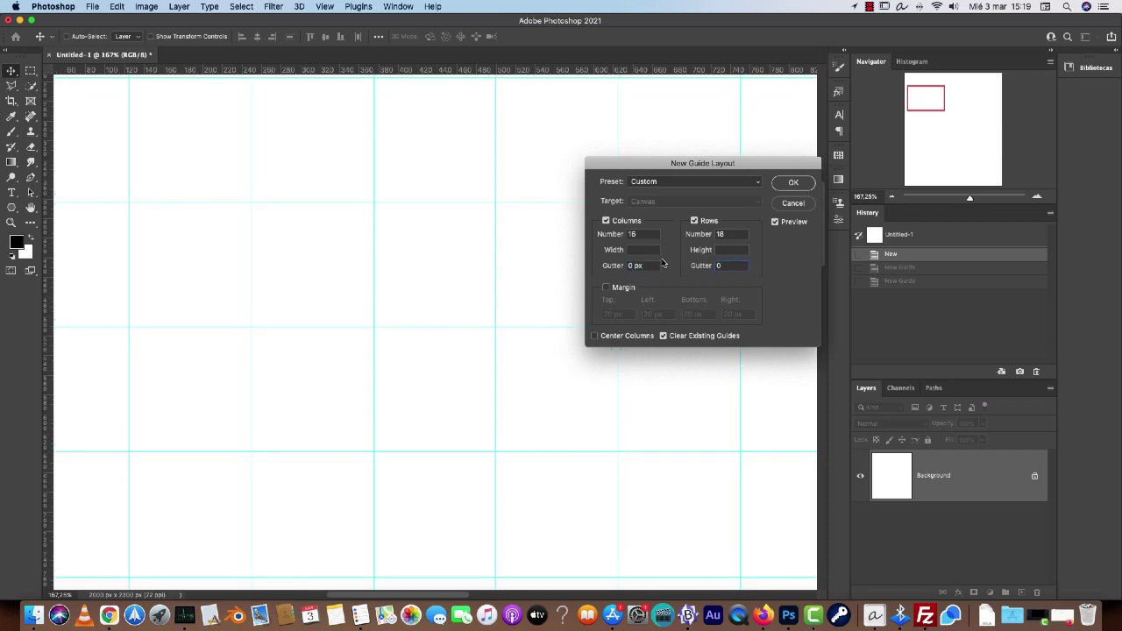
scroll(663, 263, "down", 3)
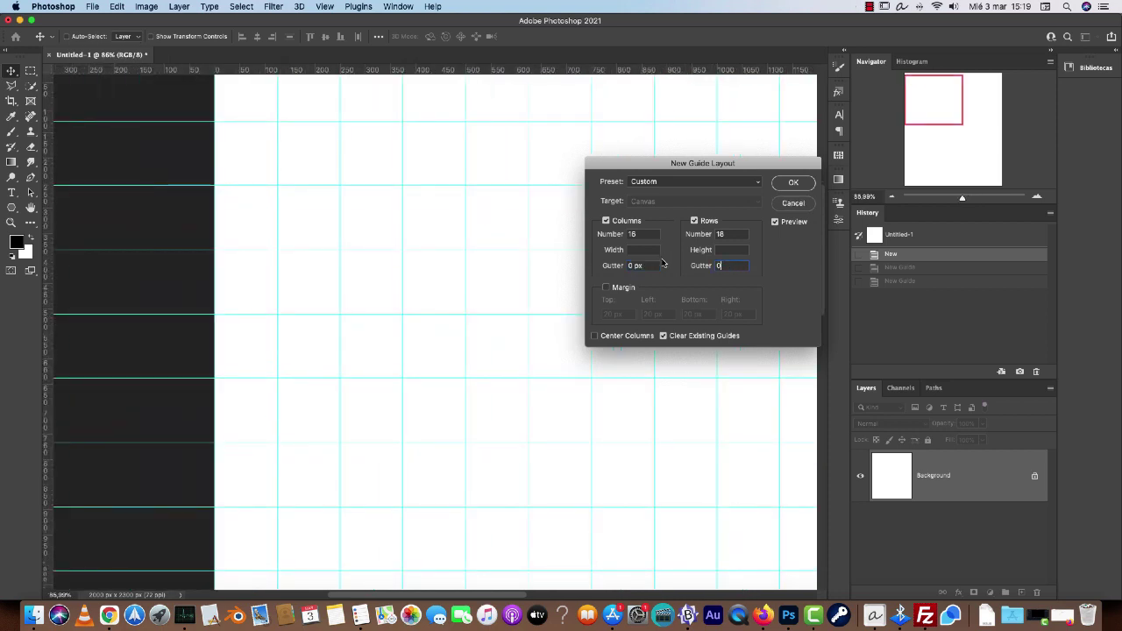
left_click(635, 264)
key("Left")
type("1")
type("1")
left_click(792, 183)
scroll(533, 251, "down", 4)
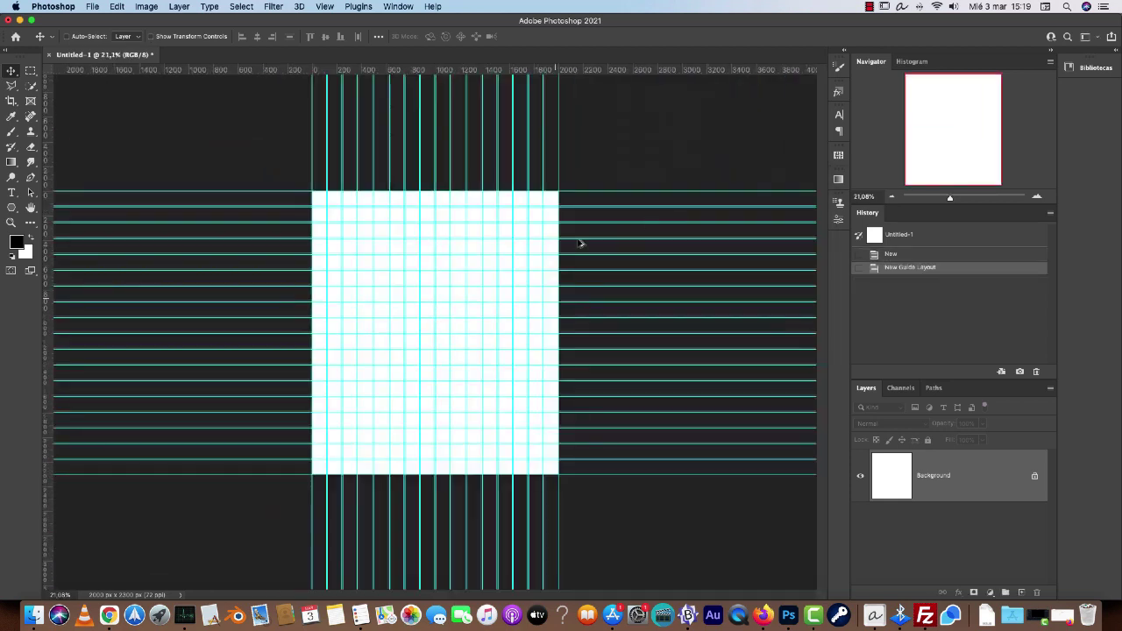
Zoom out to see the whole guide grid and pick the Frame tool.
scroll(415, 289, "up", 3)
scroll(415, 287, "down", 3)
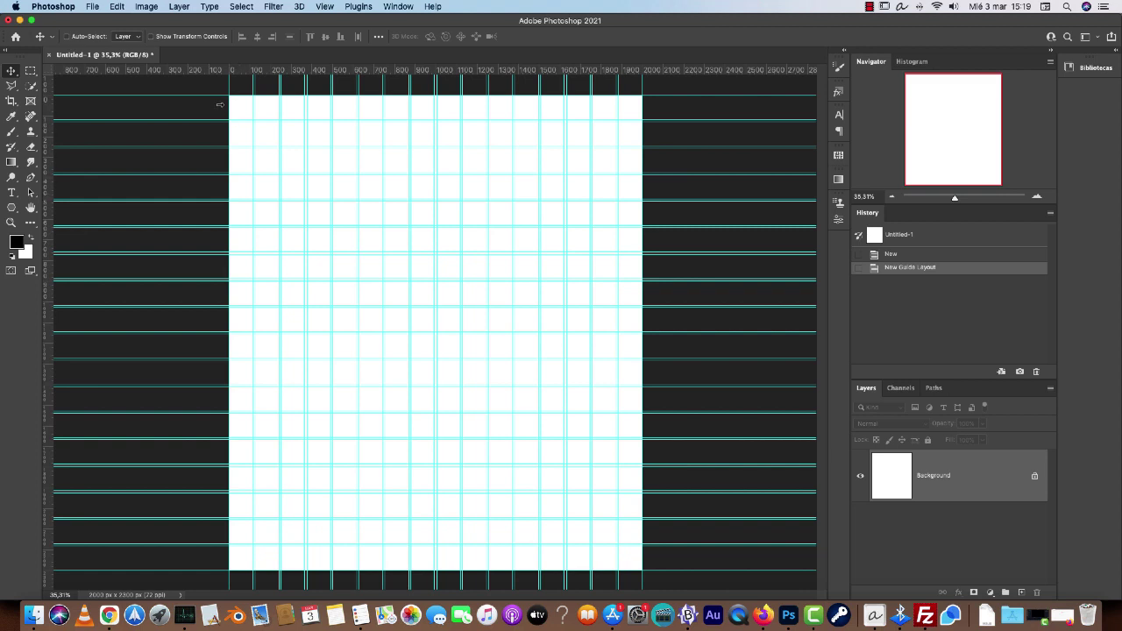
left_click(33, 102)
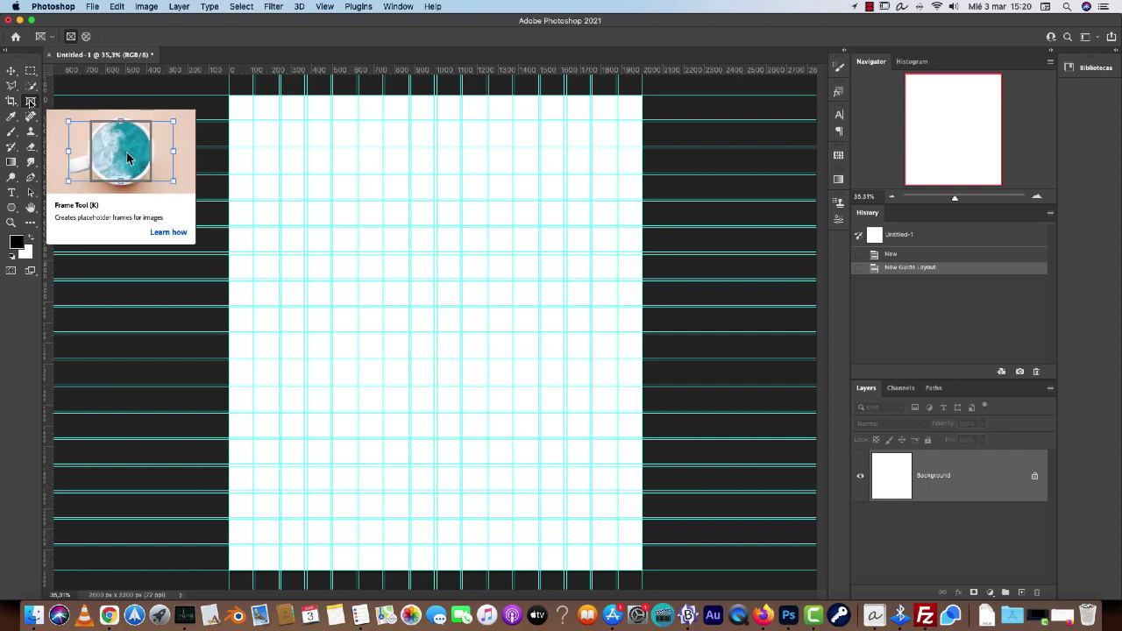
Draw Frame 1 as a rectangle in the canvas's top-left grid cells.
left_click(30, 101)
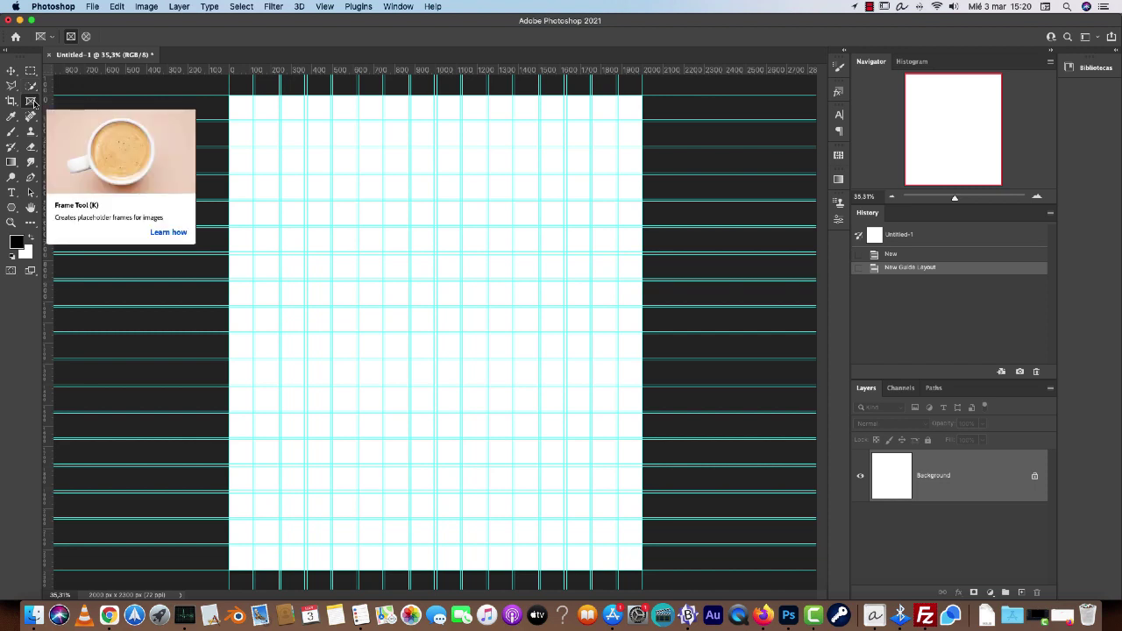
scroll(332, 145, "up", 3)
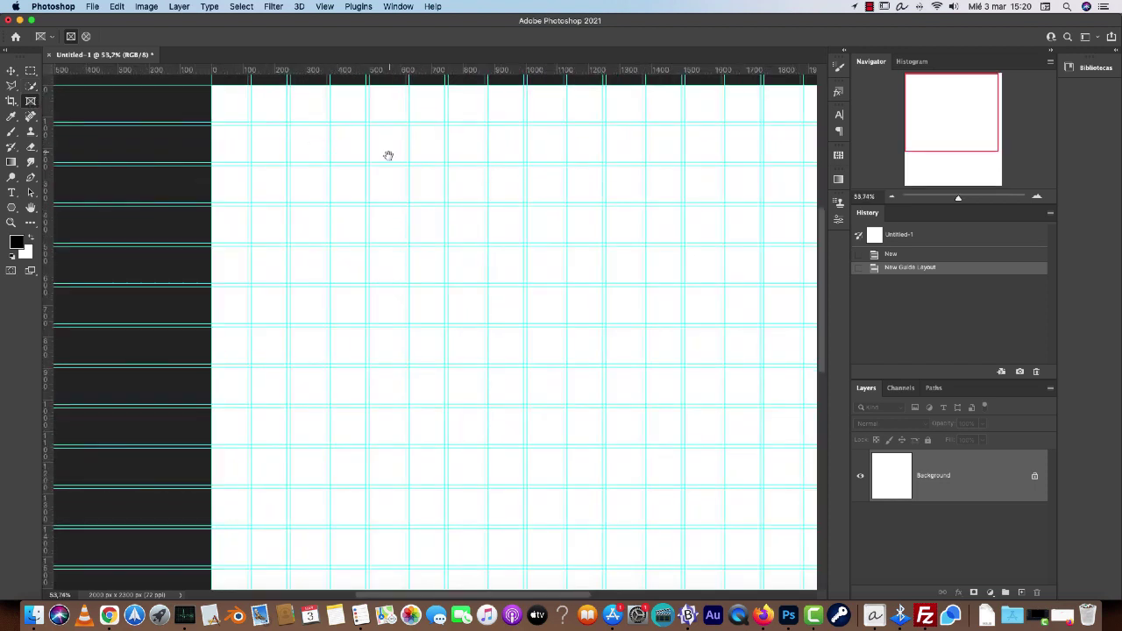
left_click_drag(383, 164, 349, 201)
left_click_drag(173, 131, 365, 285)
Check that Guides snapping is on under View > Snap To.
scroll(366, 285, "up", 3)
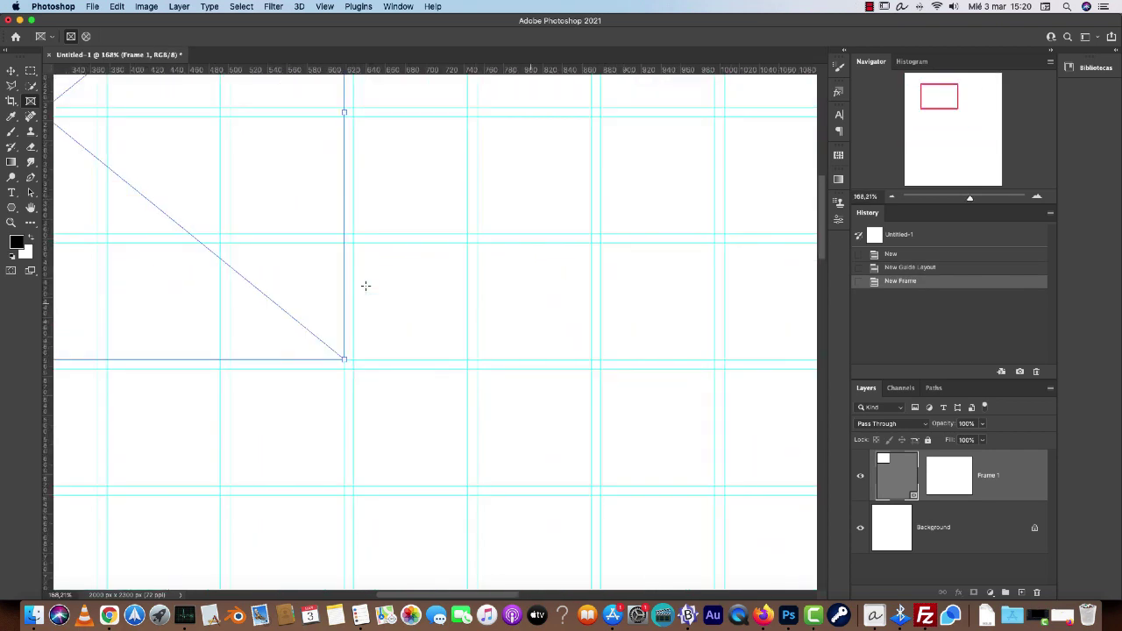
left_click(325, 6)
mouse_move(350, 300)
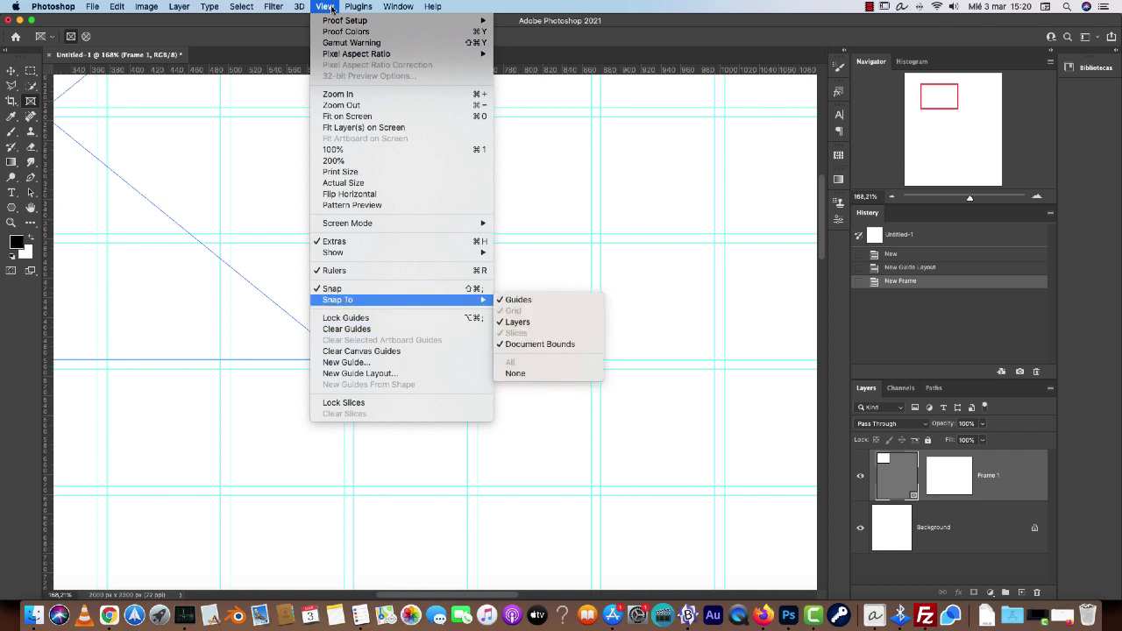
key("Up")
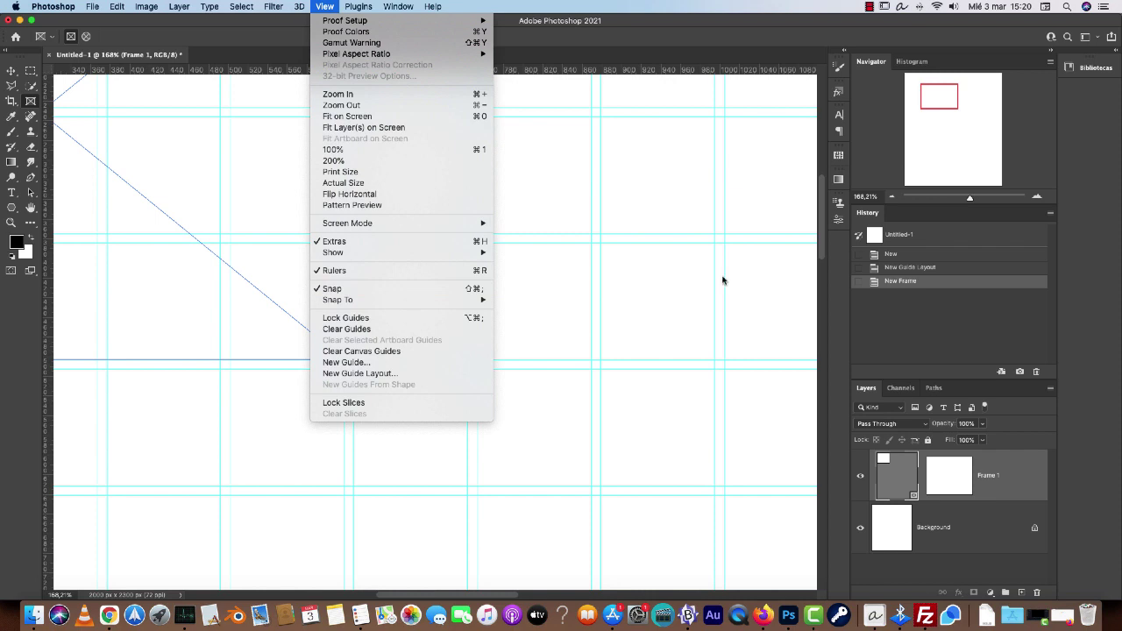
Draw Frames 2 and 3 across the top row, stretching Frame 3 to the right edge.
left_click(1024, 488)
scroll(570, 353, "down", 5)
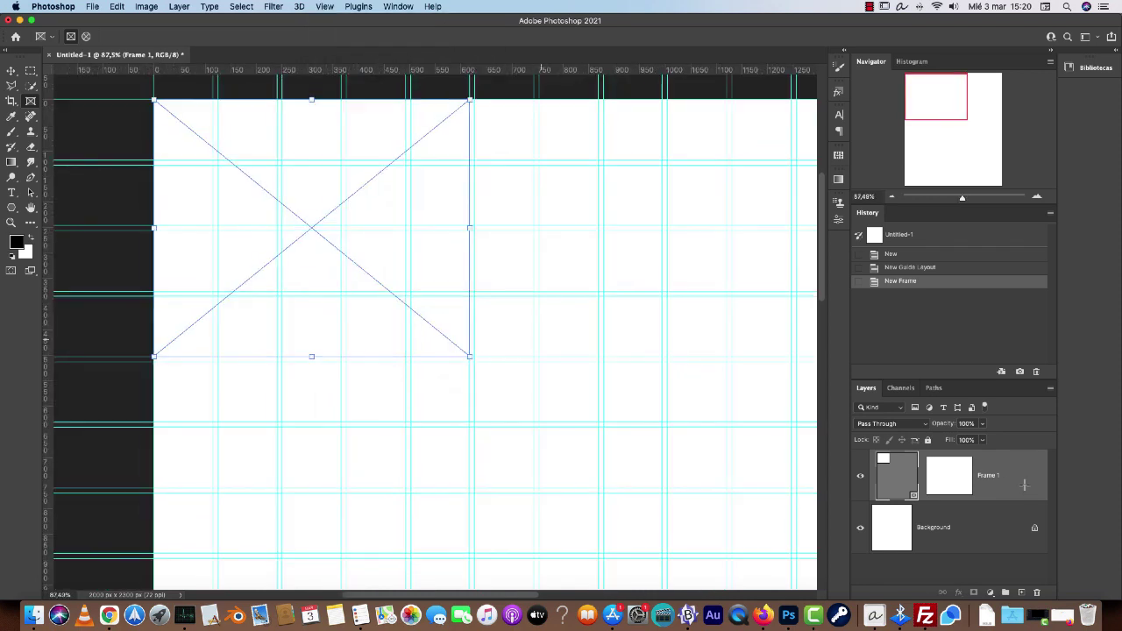
left_click_drag(503, 301, 239, 355)
left_click_drag(196, 407, 380, 147)
scroll(427, 296, "right", 5)
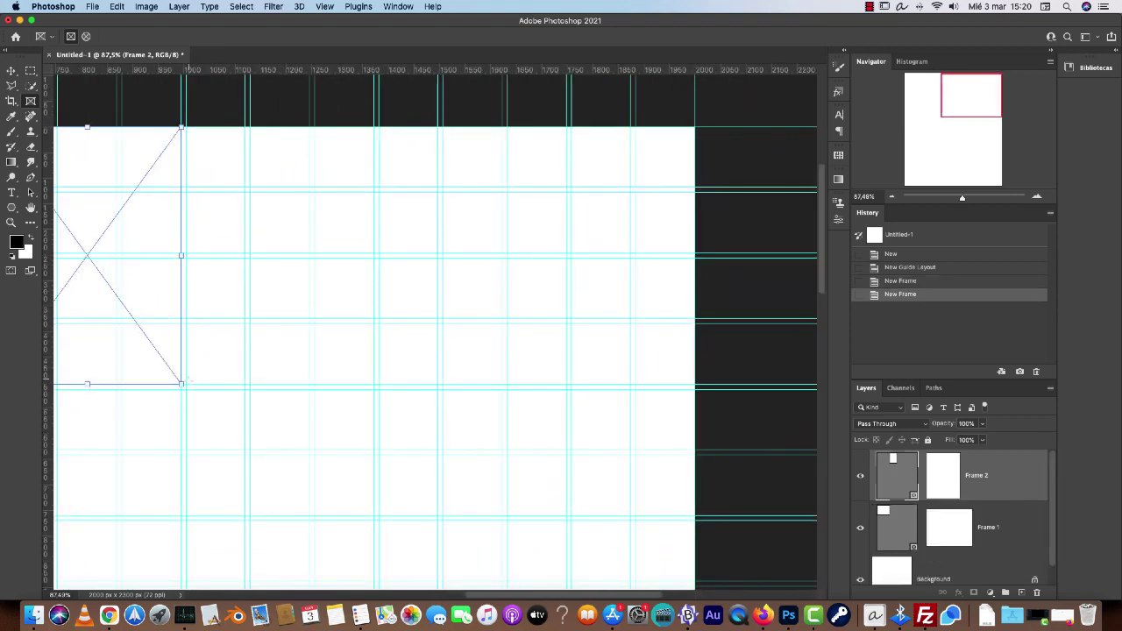
left_click_drag(181, 383, 698, 134)
scroll(699, 131, "down", 2)
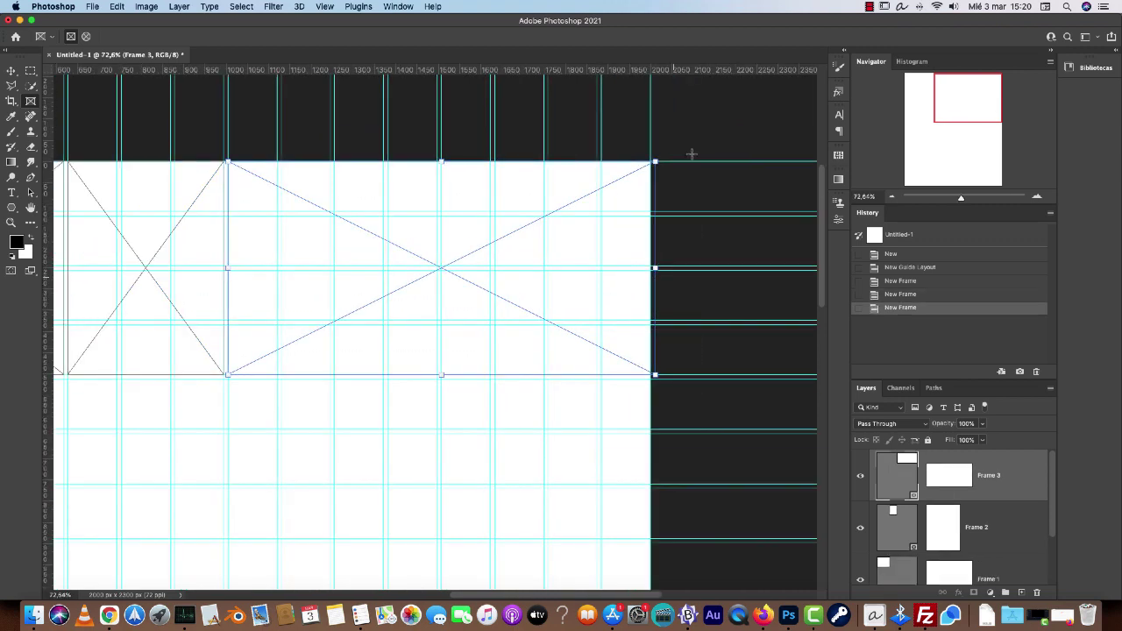
left_click_drag(655, 260, 657, 252)
left_click_drag(328, 459, 474, 315)
scroll(635, 411, "down", 2)
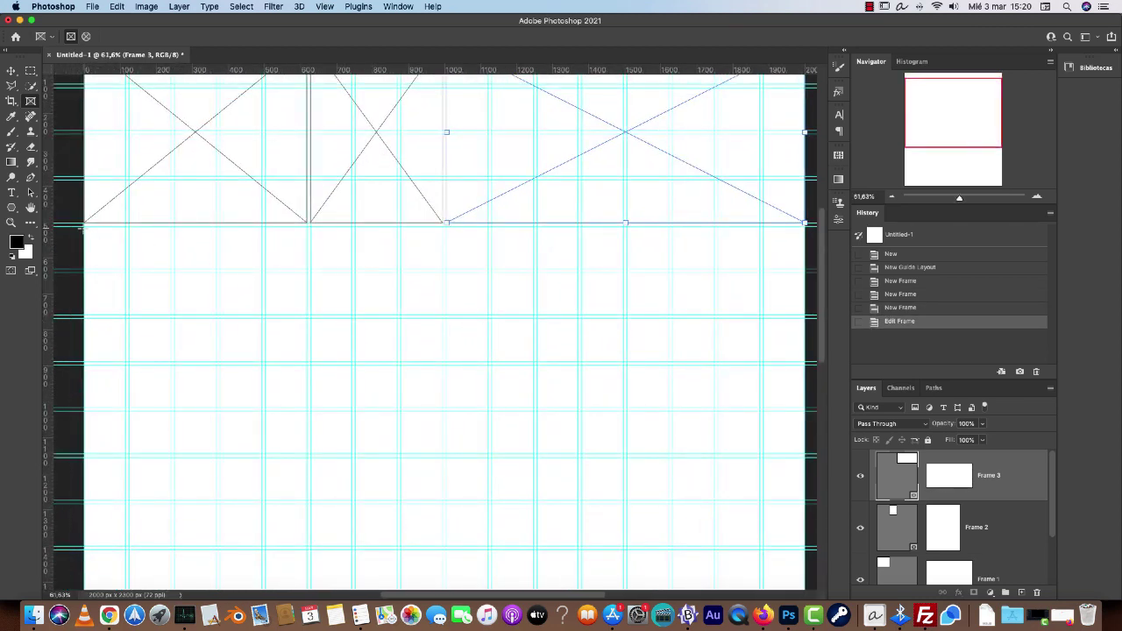
Fill the second row with Frames 4–7, redrawing one misdrawn frame wider.
left_click_drag(82, 226, 216, 407)
scroll(310, 371, "left", 5)
scroll(310, 370, "up", 2)
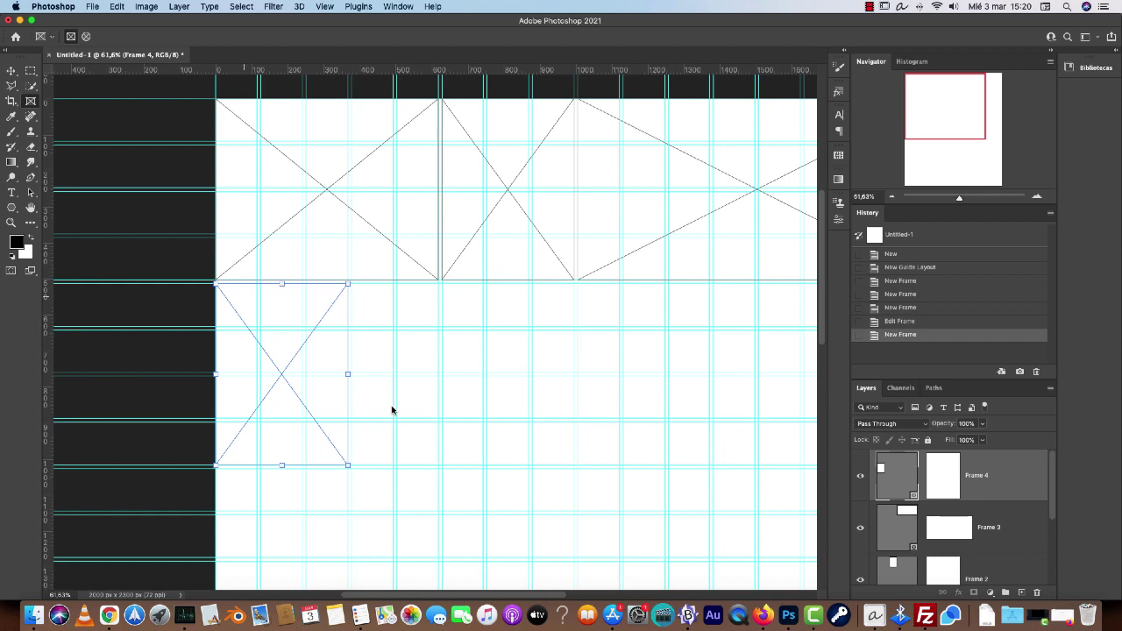
left_click_drag(394, 435, 277, 407)
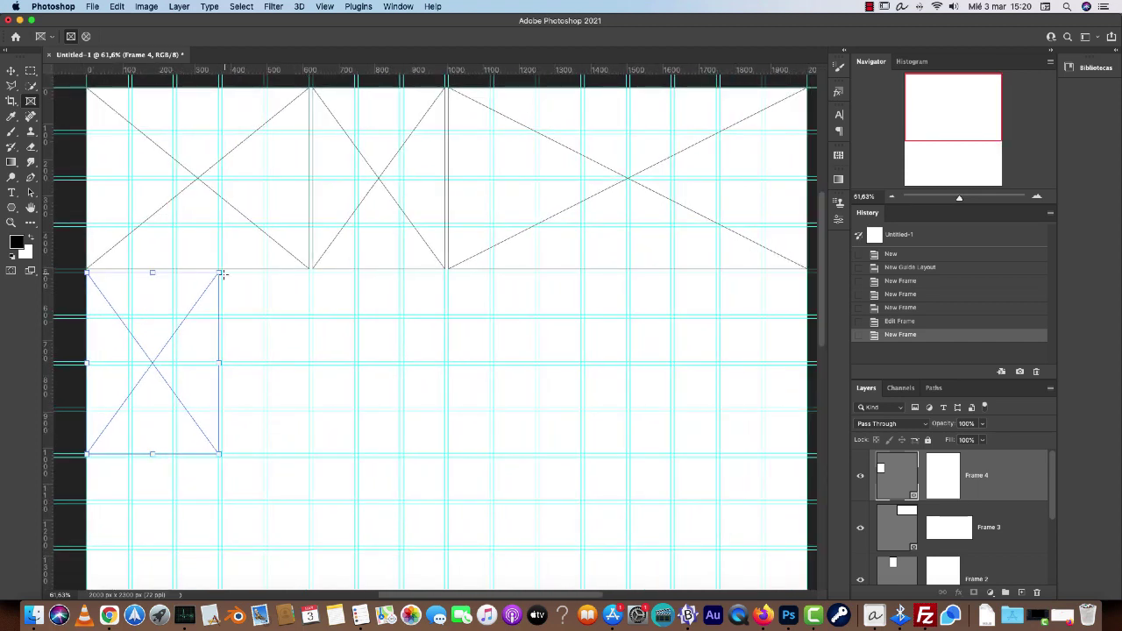
left_click_drag(222, 275, 399, 546)
left_click_drag(421, 456, 422, 385)
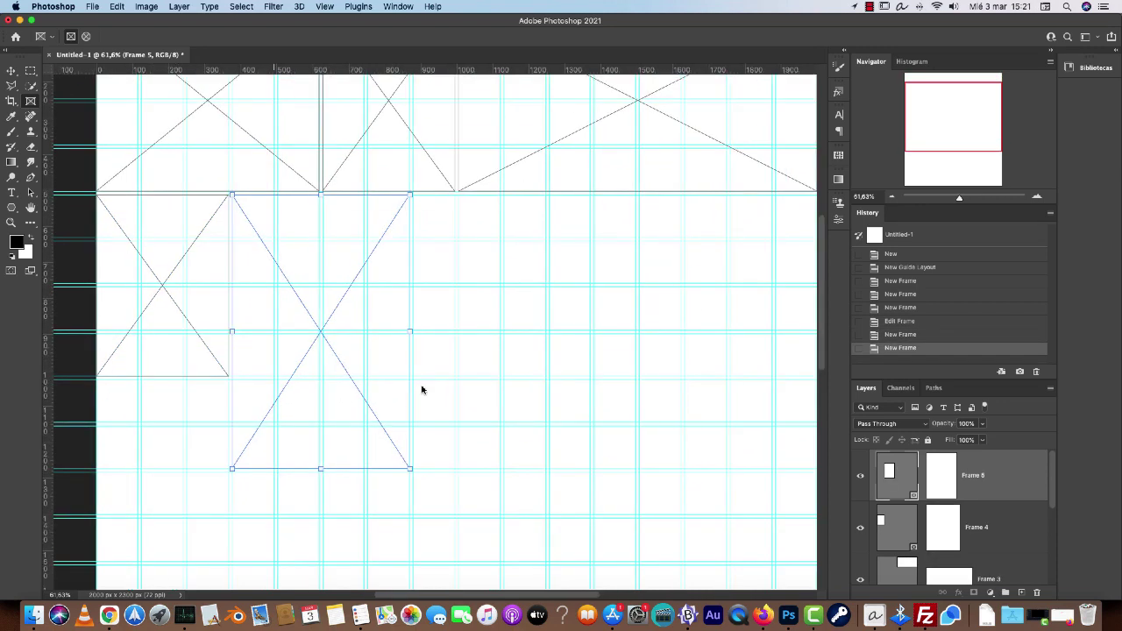
key("super+z")
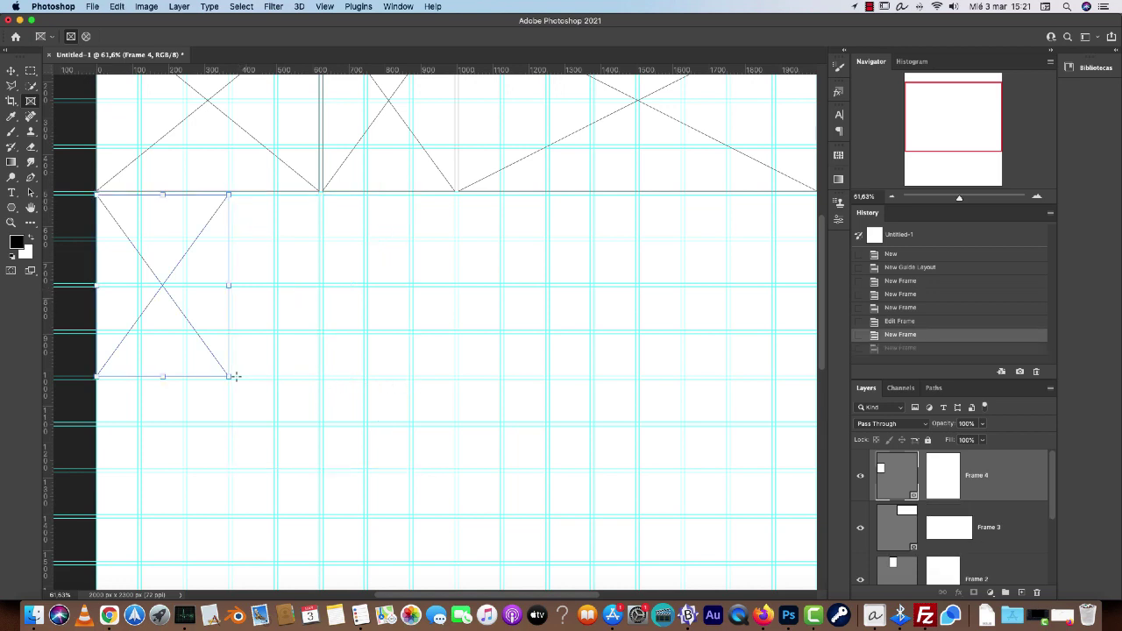
left_click_drag(231, 376, 454, 195)
left_click_drag(526, 263, 381, 328)
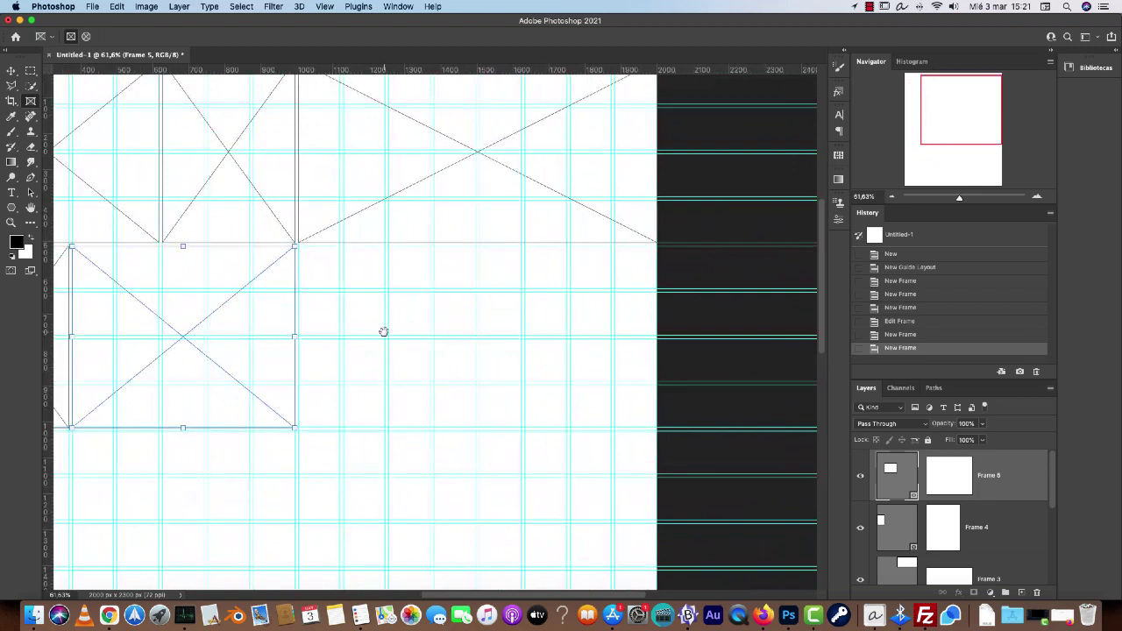
left_click_drag(293, 246, 427, 427)
left_click_drag(429, 248, 657, 422)
scroll(623, 441, "down", 2)
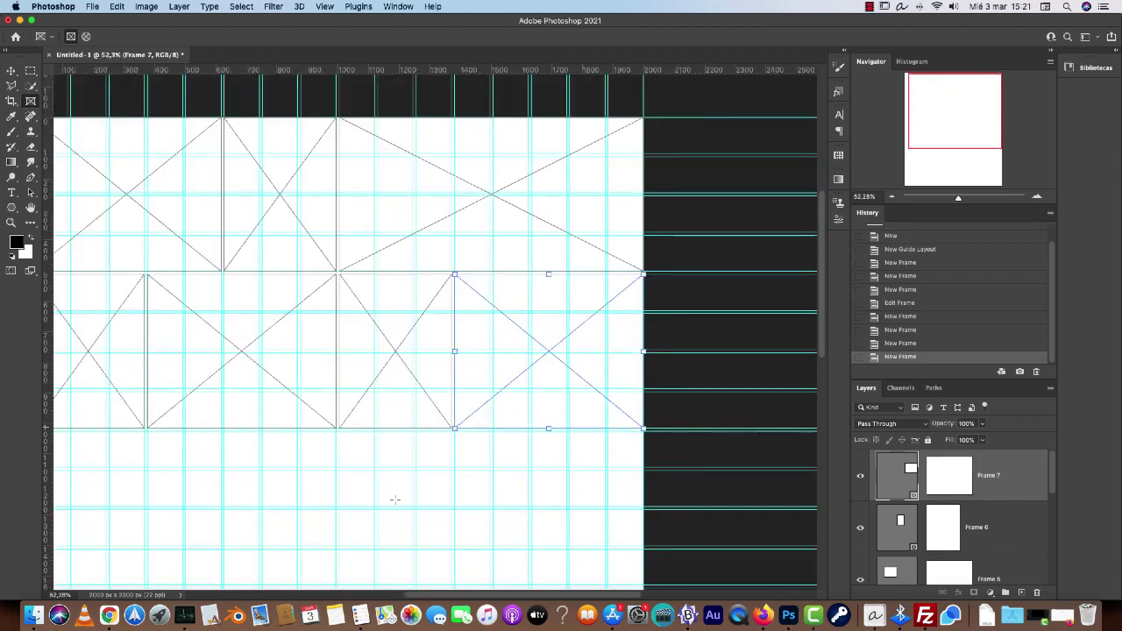
left_click_drag(394, 500, 500, 301)
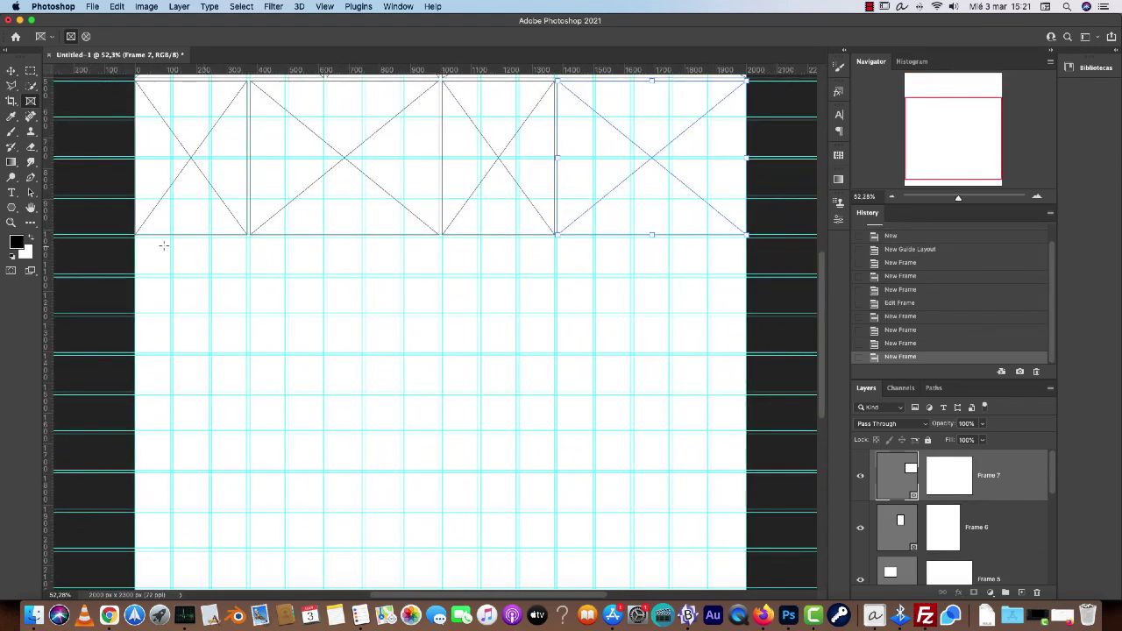
Draw Frames 8–14 across the third and fourth grid rows, aligning Frame 8 to a guide.
left_click_drag(136, 238, 403, 392)
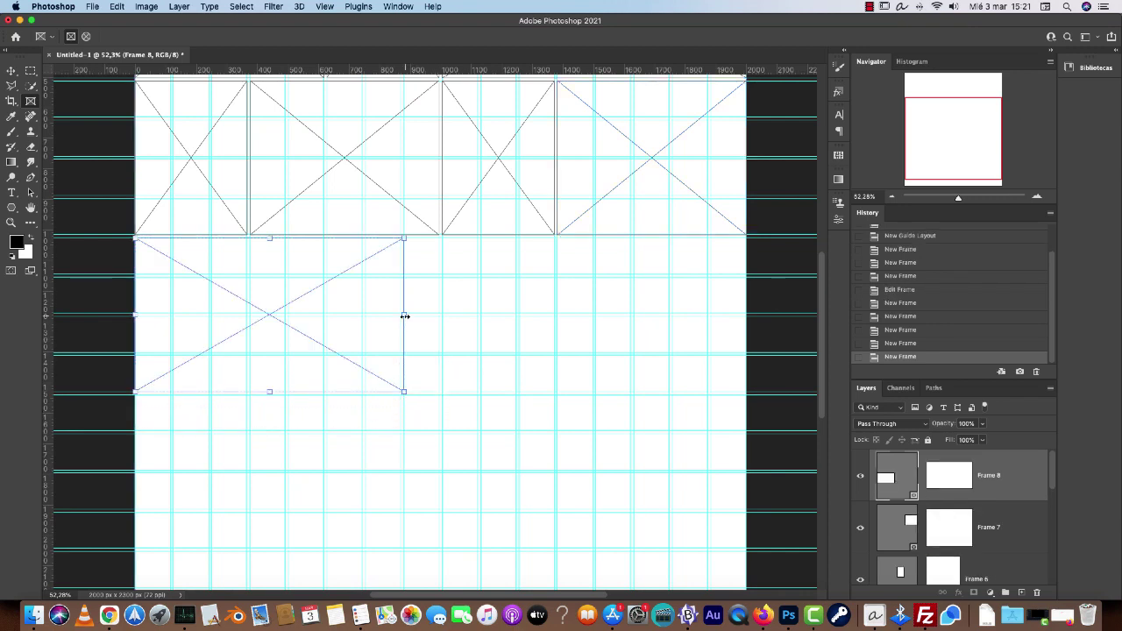
left_click_drag(404, 315, 400, 317)
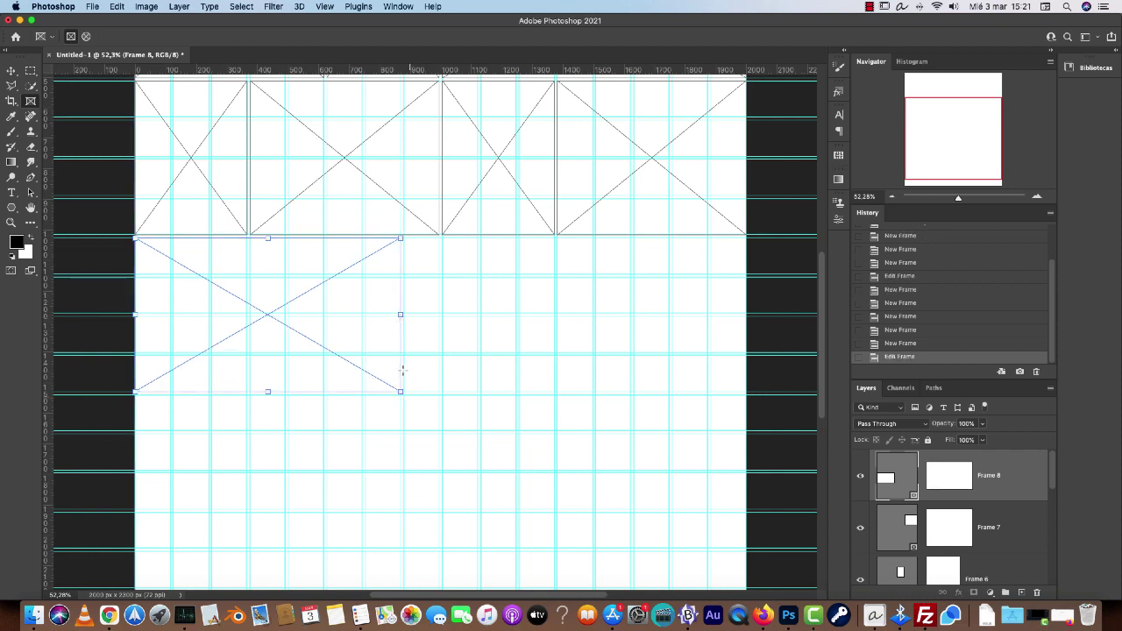
left_click_drag(402, 391, 554, 236)
left_click_drag(555, 391, 745, 237)
scroll(726, 413, "down", 3)
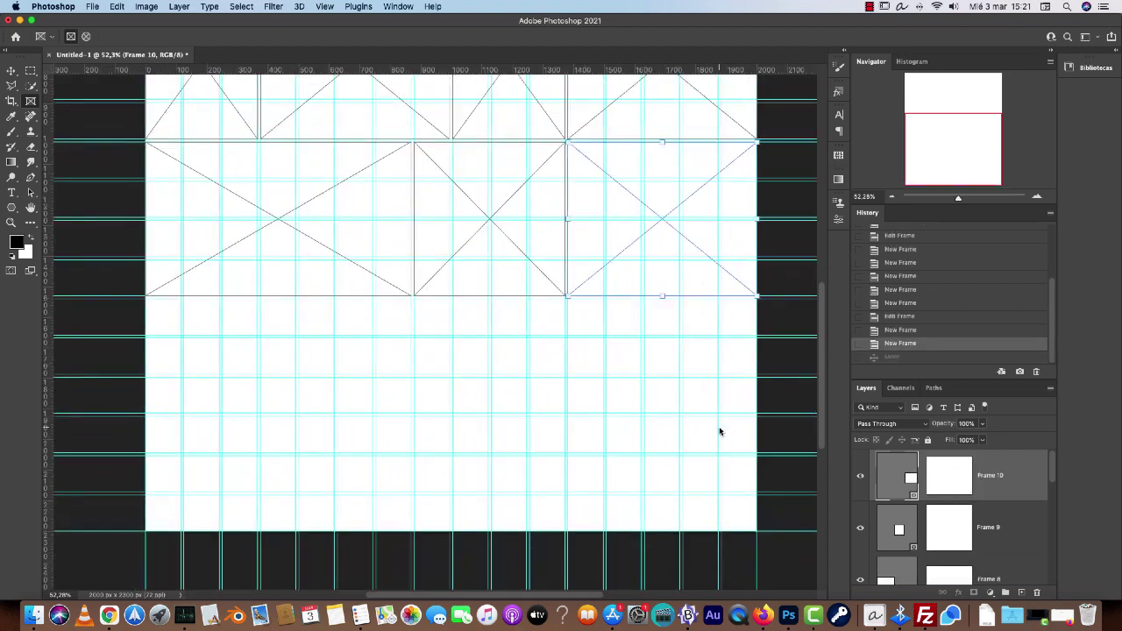
mouse_move(756, 298)
left_mouse_down()
mouse_move(649, 341)
mouse_move(644, 453)
mouse_move(413, 298)
left_mouse_up()
left_click_drag(413, 453, 298, 298)
left_click_drag(298, 453, 144, 297)
Switch to the Move tool and scroll through the lower rows of frames.
left_click(11, 73)
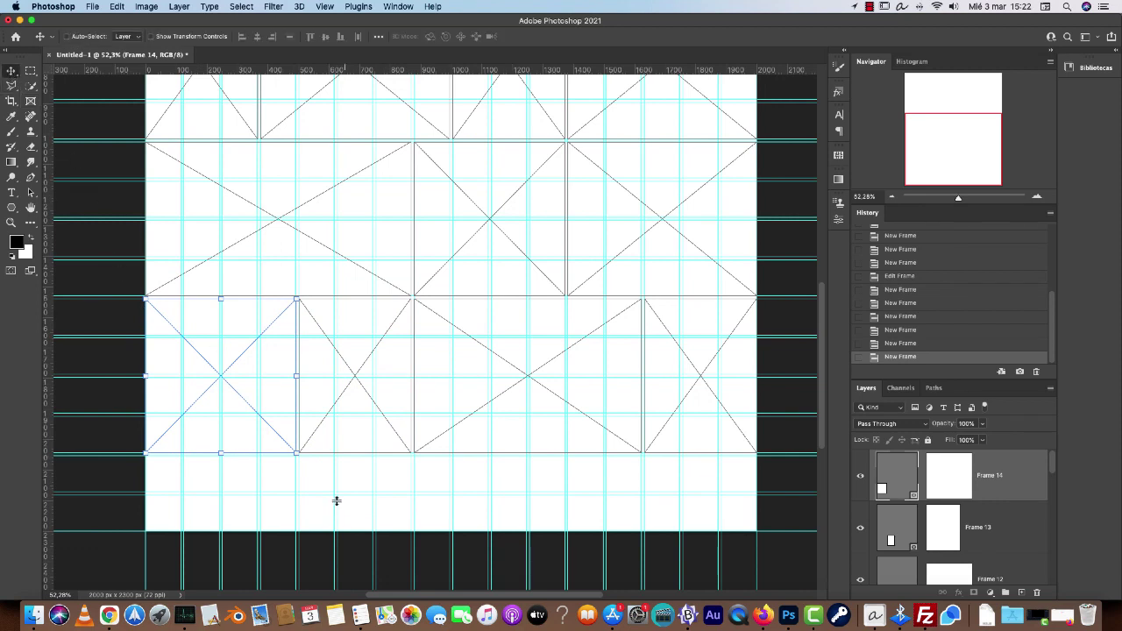
scroll(360, 450, "down", 1)
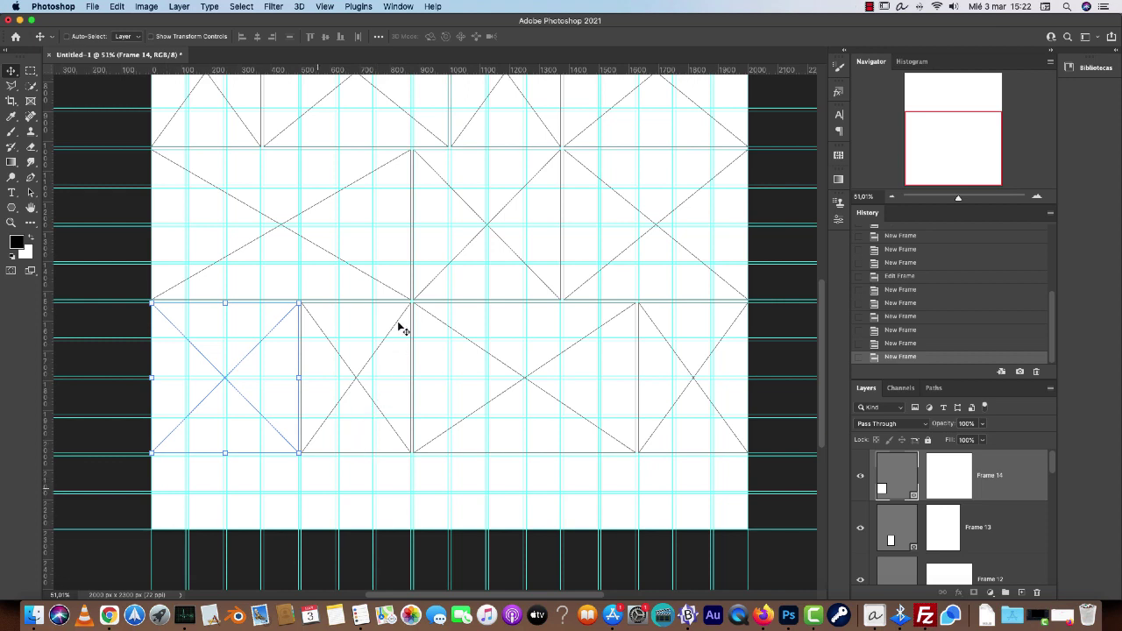
scroll(419, 250, "down", 3)
scroll(421, 208, "down", 1)
scroll(415, 228, "down", 2)
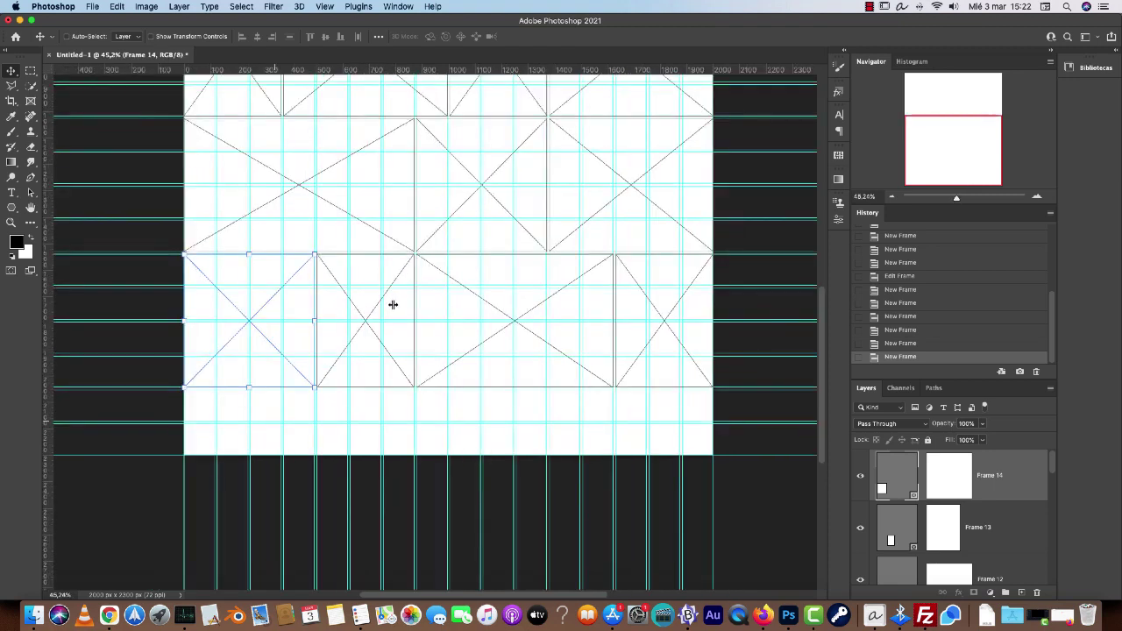
left_click_drag(389, 310, 385, 470)
scroll(386, 473, "down", 2)
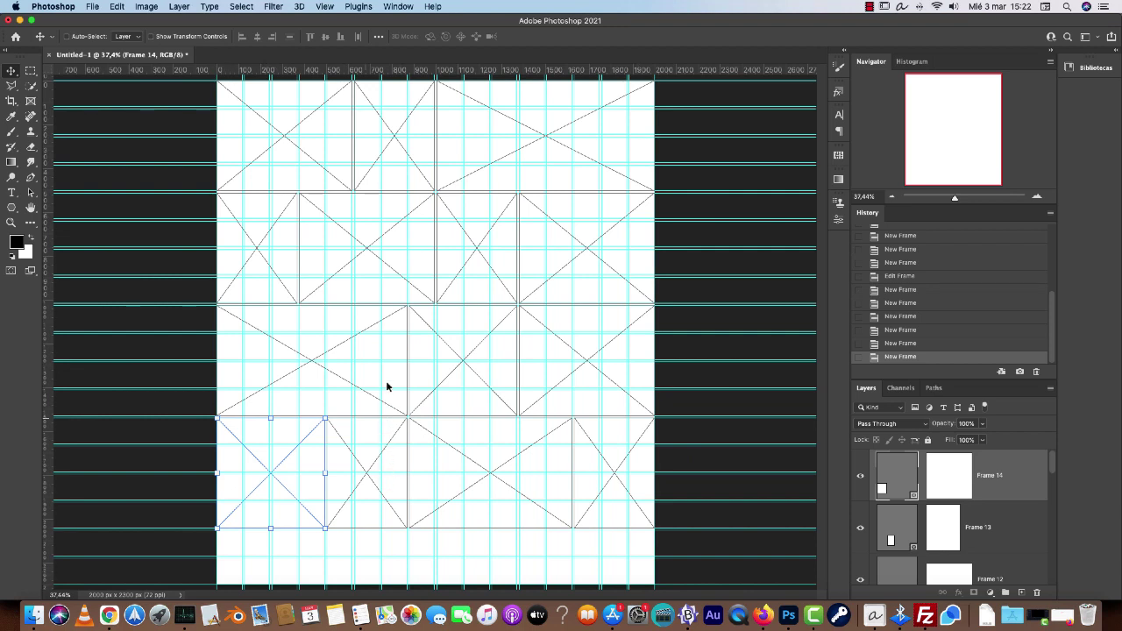
scroll(425, 350, "up", 1)
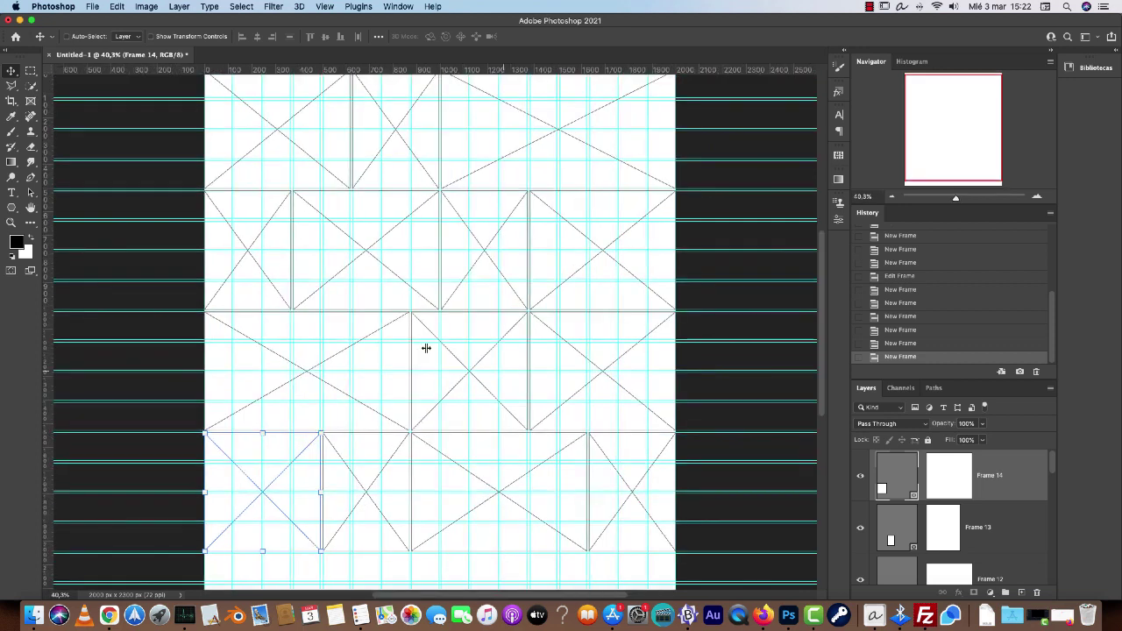
scroll(429, 344, "up", 5)
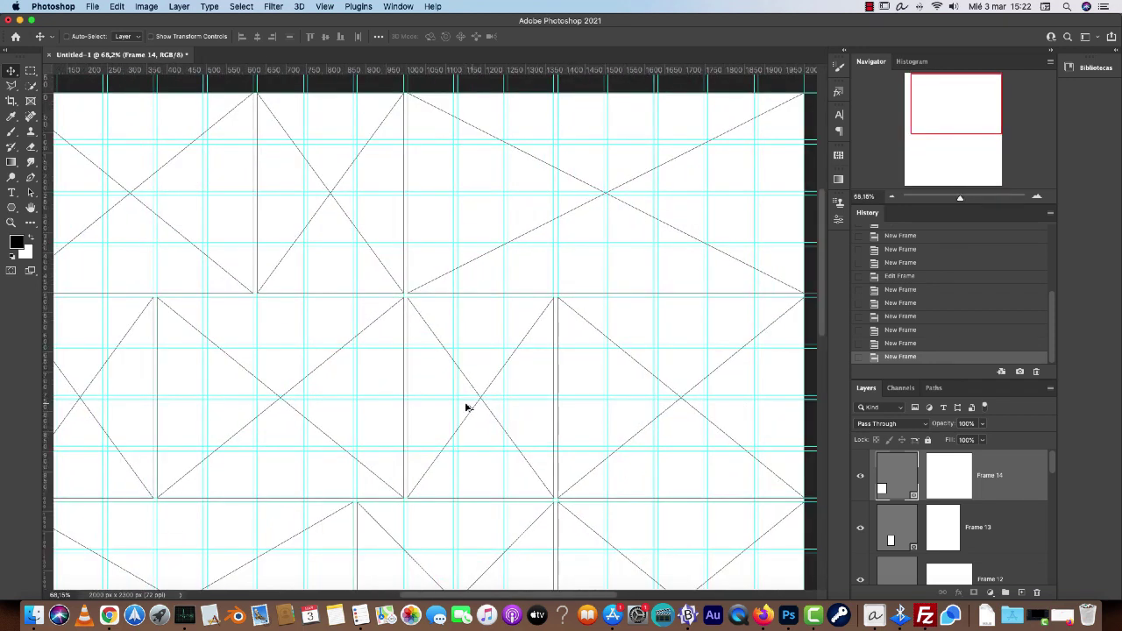
Hide guides and extras with Cmd+H, zoom out to about 45%, and reselect the Frame 14 layer.
scroll(467, 407, "down", 2)
key("super")
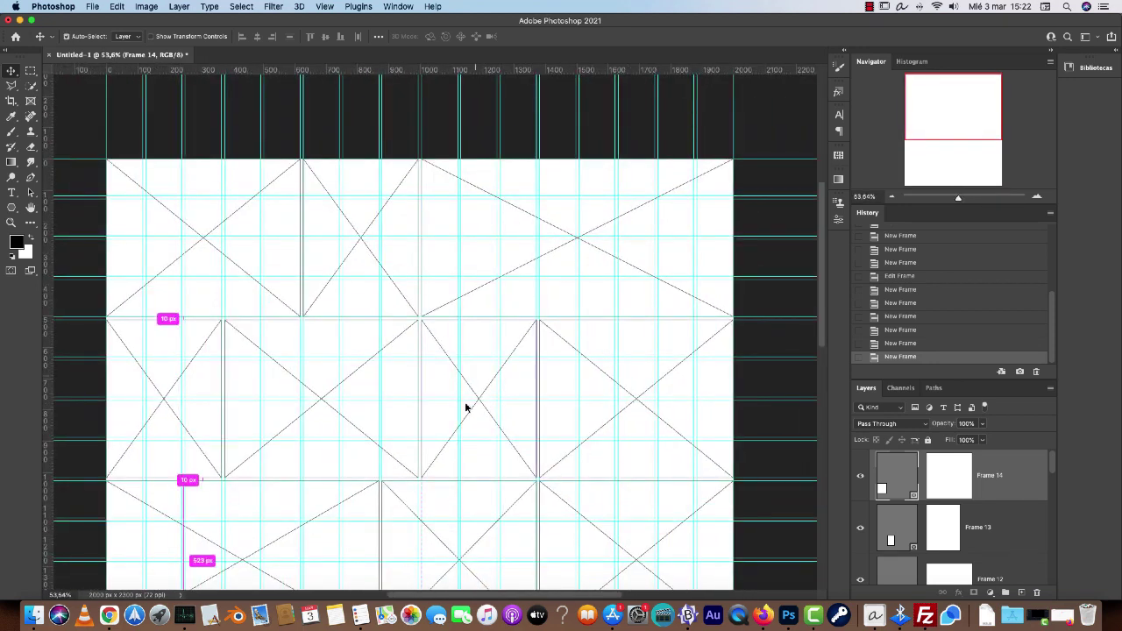
key("super+h")
scroll(554, 304, "down", 4)
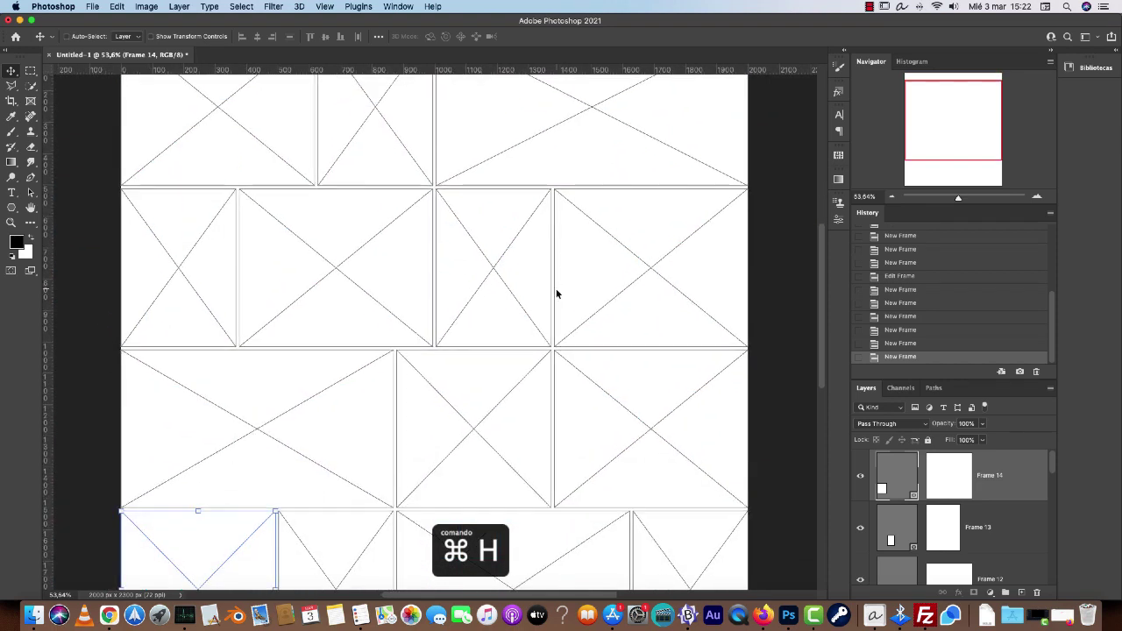
scroll(555, 294, "down", 1)
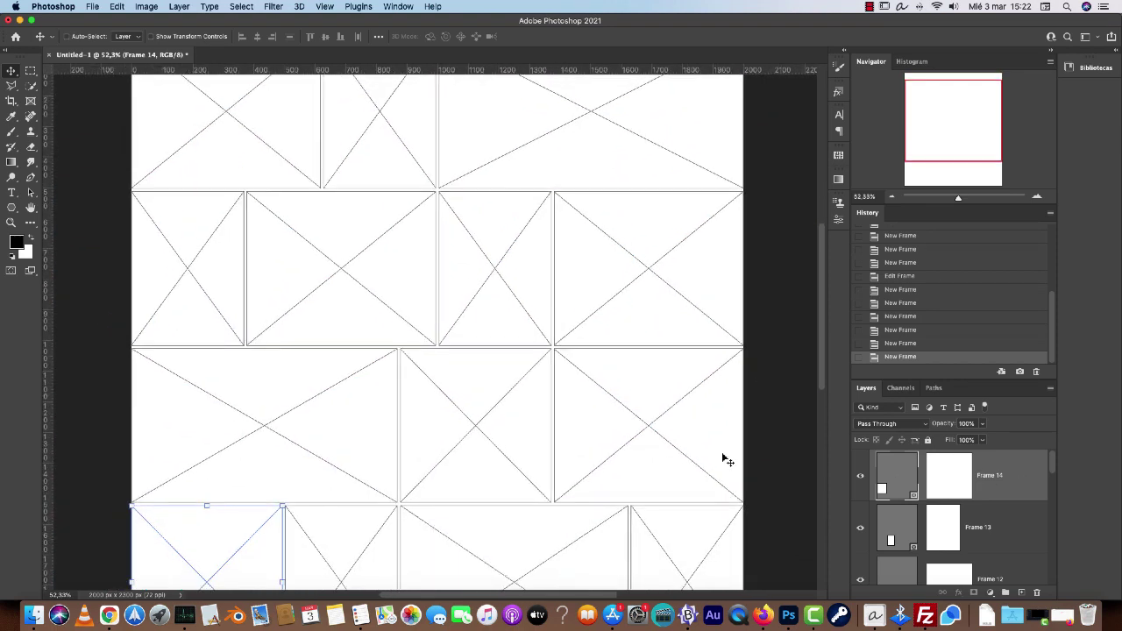
scroll(419, 428, "down", 3)
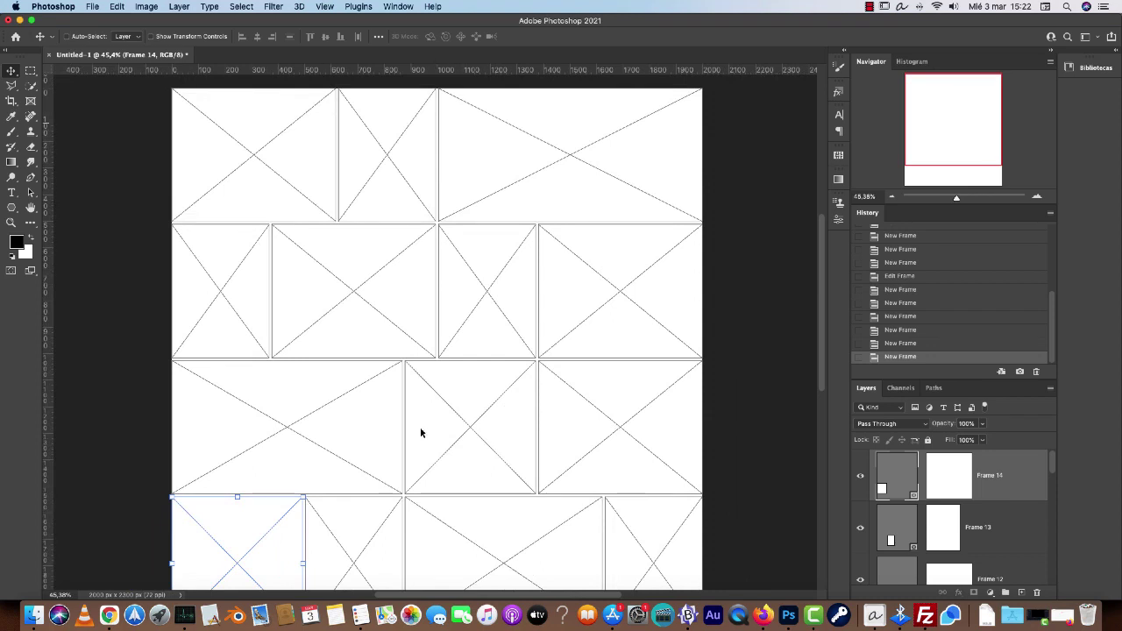
left_click(987, 527)
left_click(1016, 475)
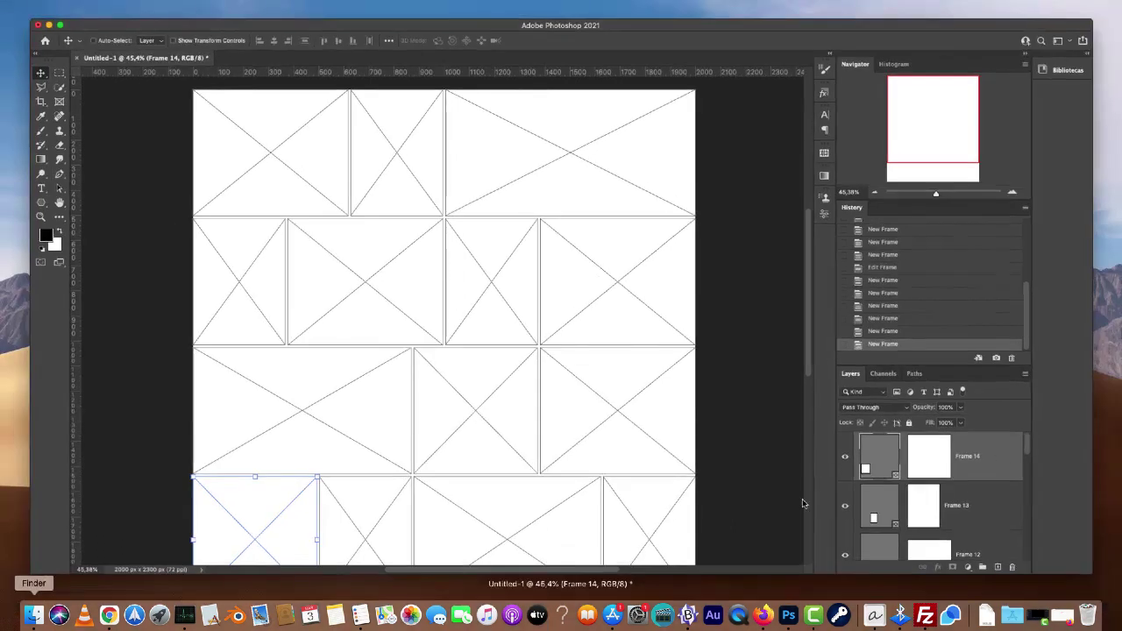
Drag the beach photo into the large middle-left frame and the dog photo into row two's right frame.
key("super+Tab")
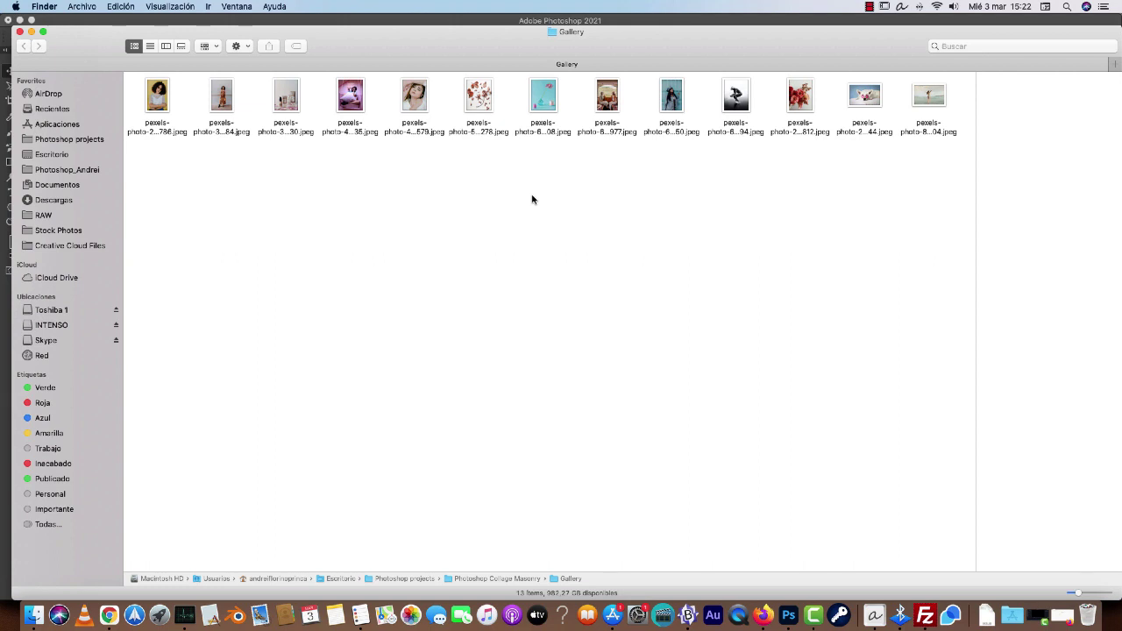
key("super+Tab")
left_click_drag(929, 101, 302, 444)
key("super+Tab")
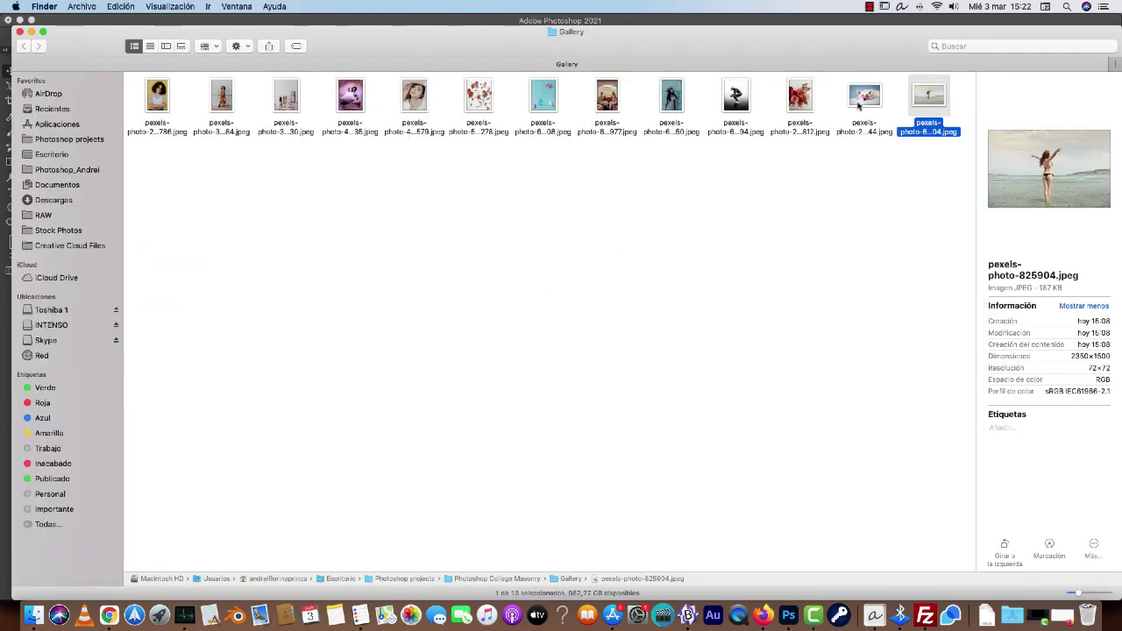
left_click_drag(863, 103, 623, 269)
key("super+Tab")
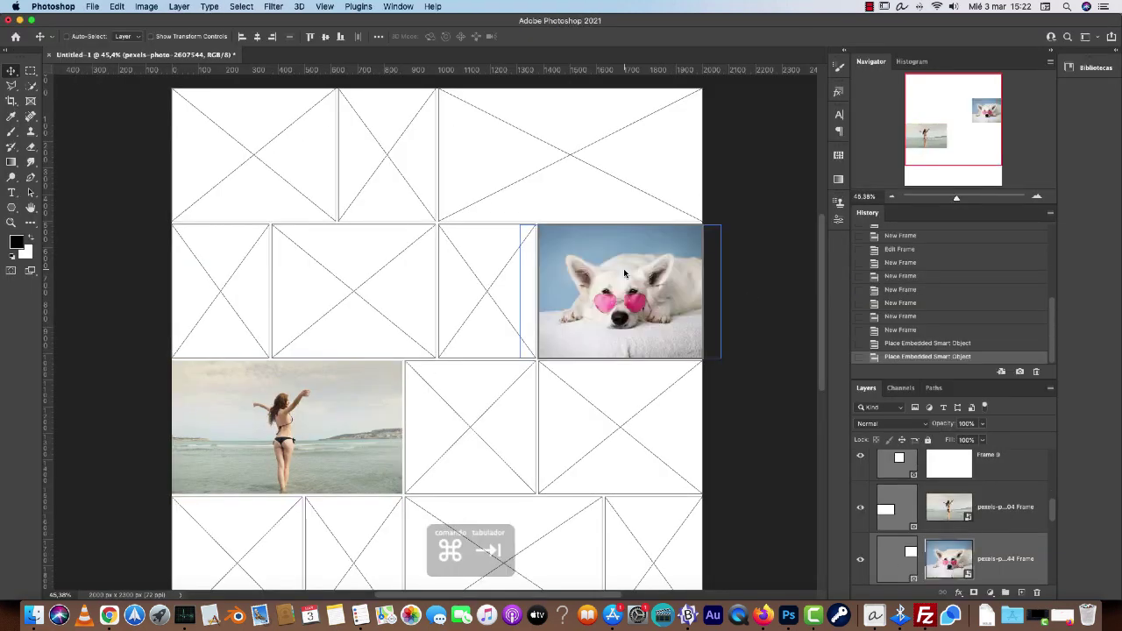
Place the teal vase photo in row two's left frame and the cosmetics photo in the small top frame.
key("super+Tab")
left_click_drag(672, 98, 493, 283)
key("super+Tab")
key("super+Tab")
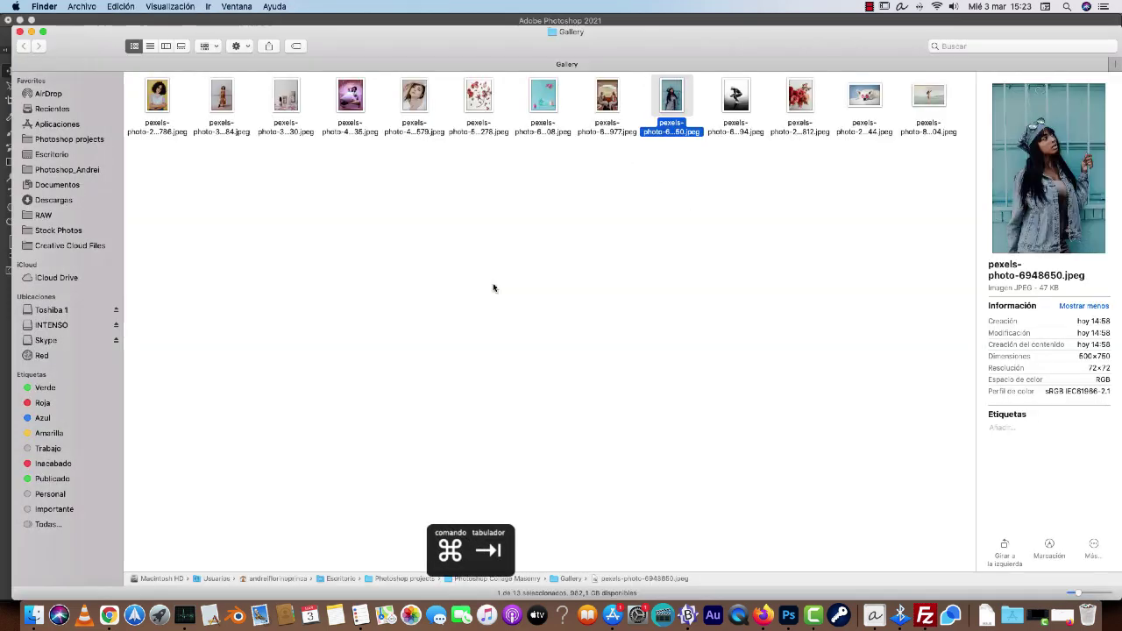
left_click_drag(538, 109, 207, 273)
key("super+Tab")
key("super+Tab")
left_click_drag(283, 101, 401, 179)
key("super+Tab")
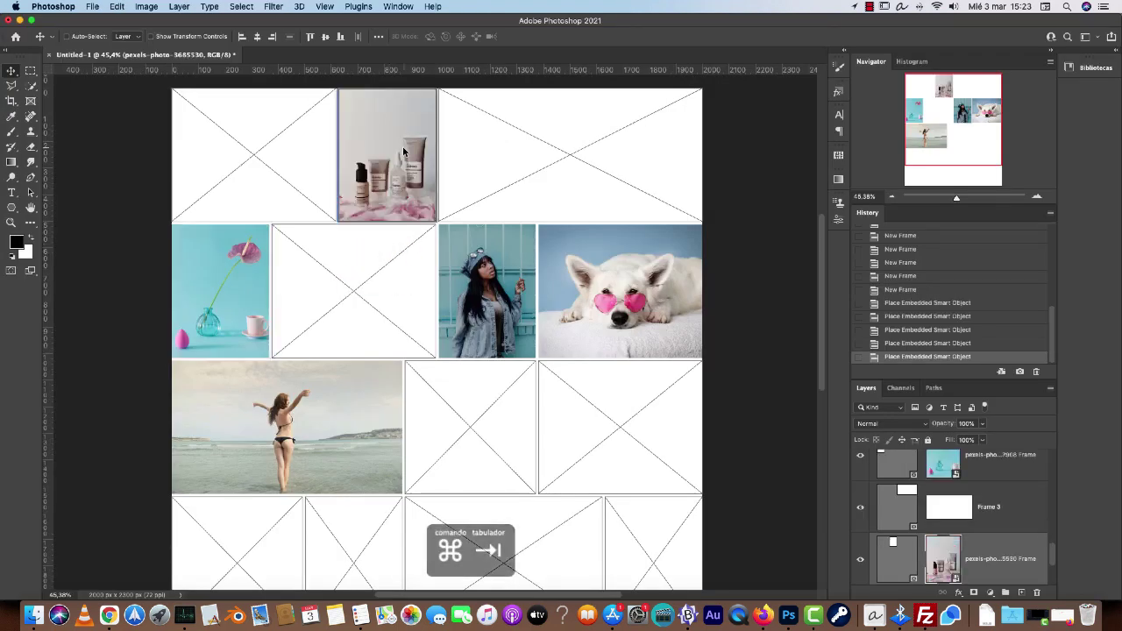
key("super+Tab")
key("super+Tab")
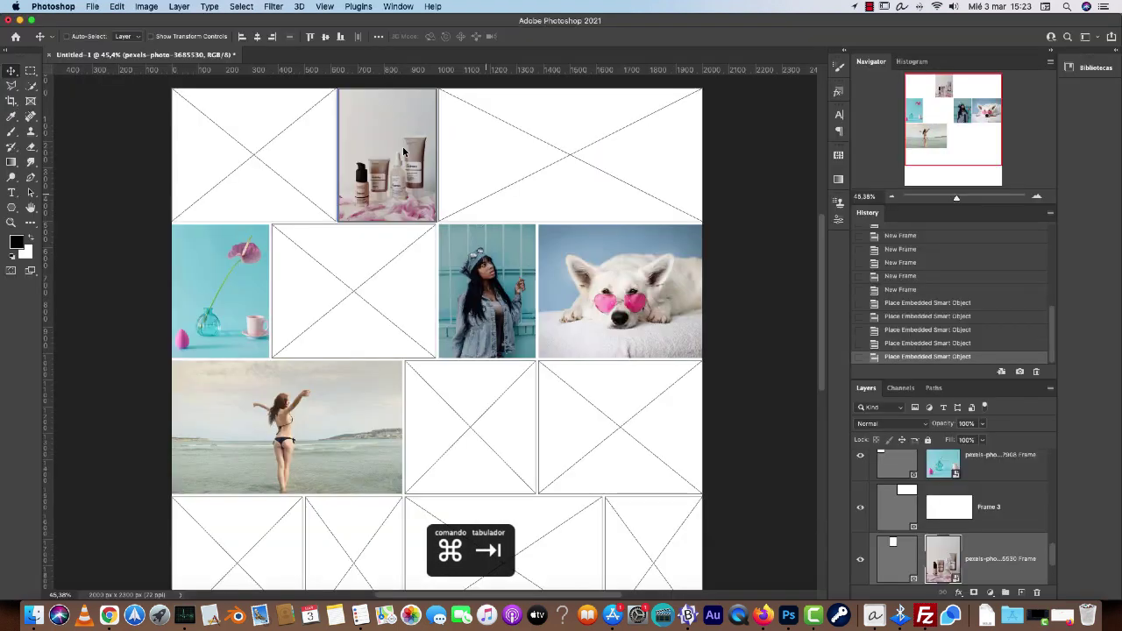
key("super+Tab")
Preview the beach photo, then drop it into the top-right frame and the teal vase into the lower middle frame.
left_click(837, 225)
left_click(924, 104)
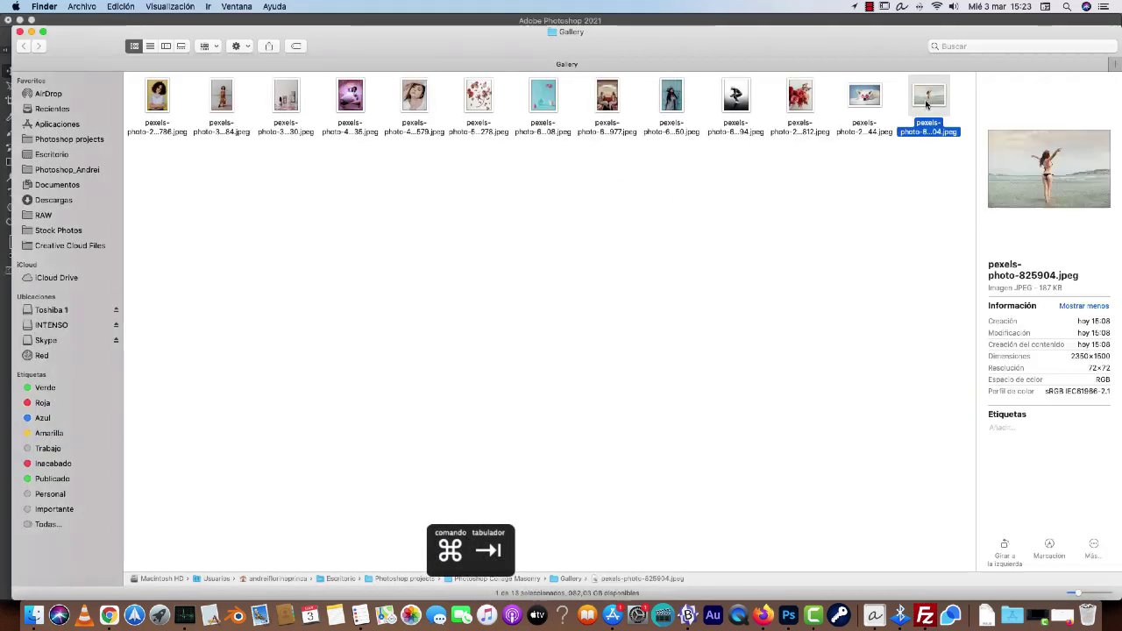
key("space")
key("space")
key("super+Tab")
left_click_drag(934, 98, 553, 158)
key("super+Tab")
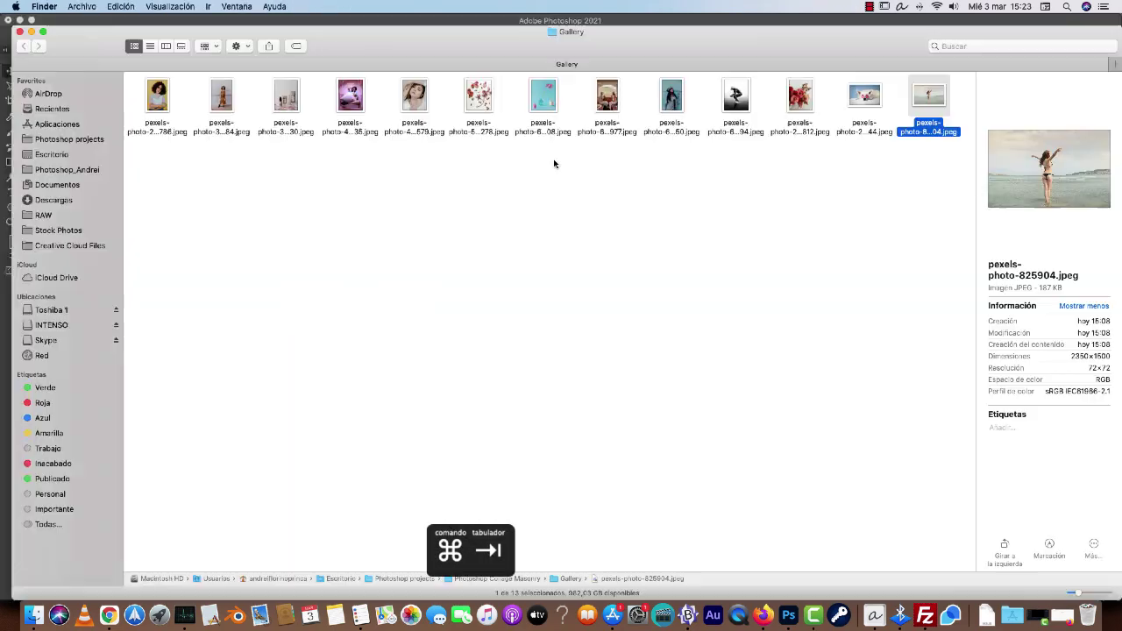
left_click_drag(550, 103, 506, 468)
key("super+Tab")
Scale the vase photo to about 151% with Free Transform and shift it up to fill its frame.
key("super+t")
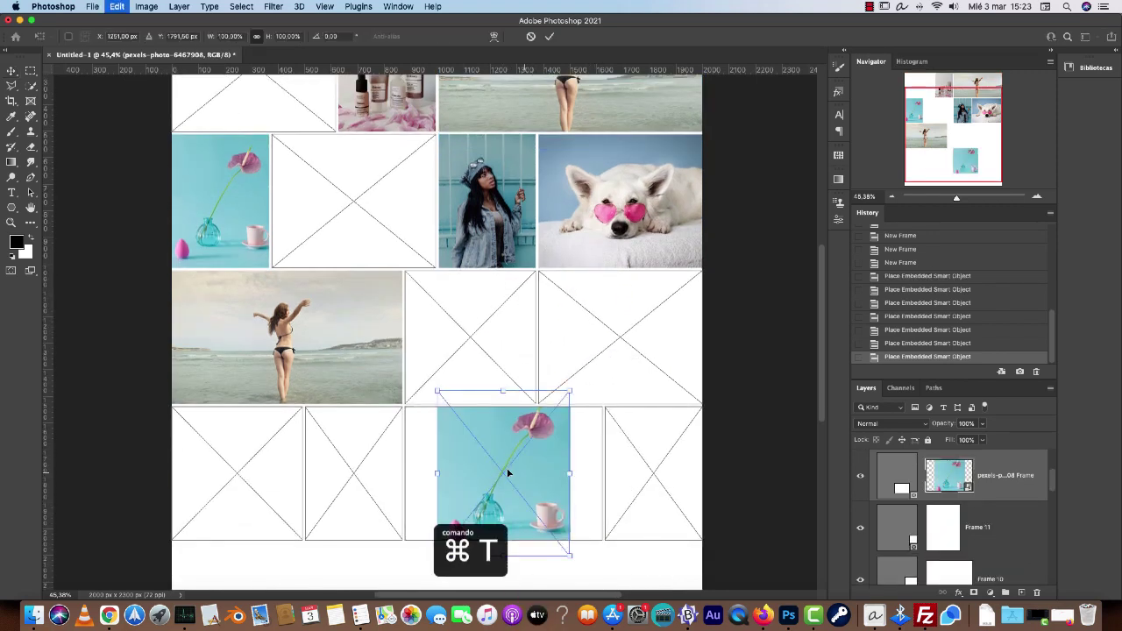
left_click_drag(588, 472, 611, 472)
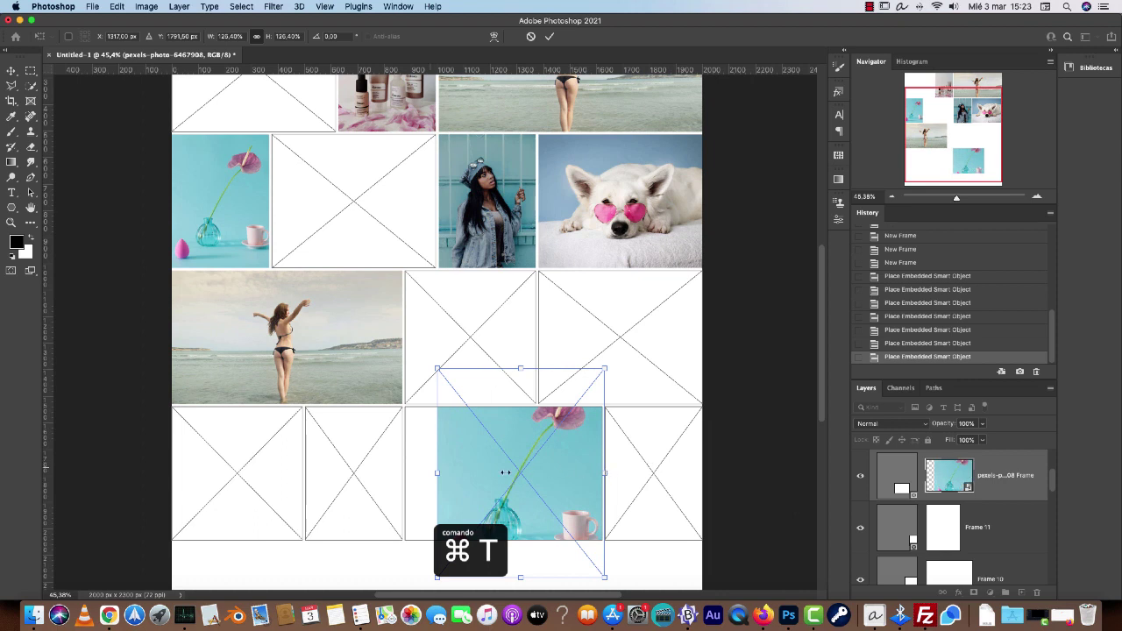
left_click_drag(439, 473, 411, 469)
left_click_drag(497, 496, 510, 451)
key("Return")
Fill lower-row frames with the pink portrait, the cosmetics photo (lower-left) and the woman-in-dress photo (lower-right).
key("super+Tab")
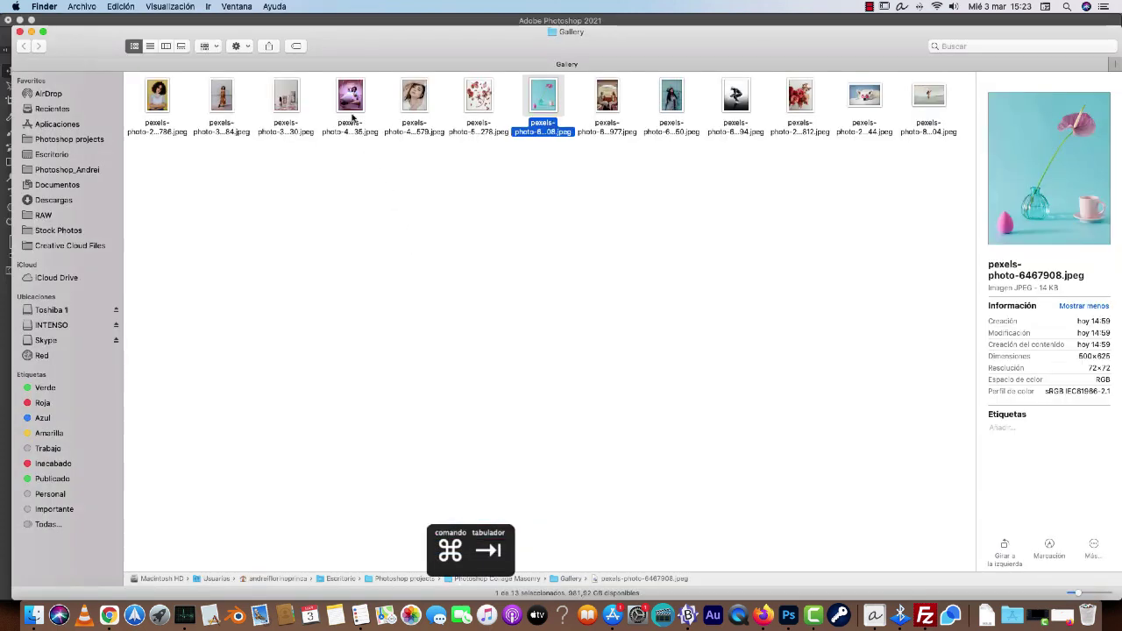
left_click_drag(350, 109, 356, 468)
key("super+Tab")
key("super+Tab")
left_click(293, 99)
key("super+Tab")
left_click_drag(293, 99, 255, 466)
key("super+Tab")
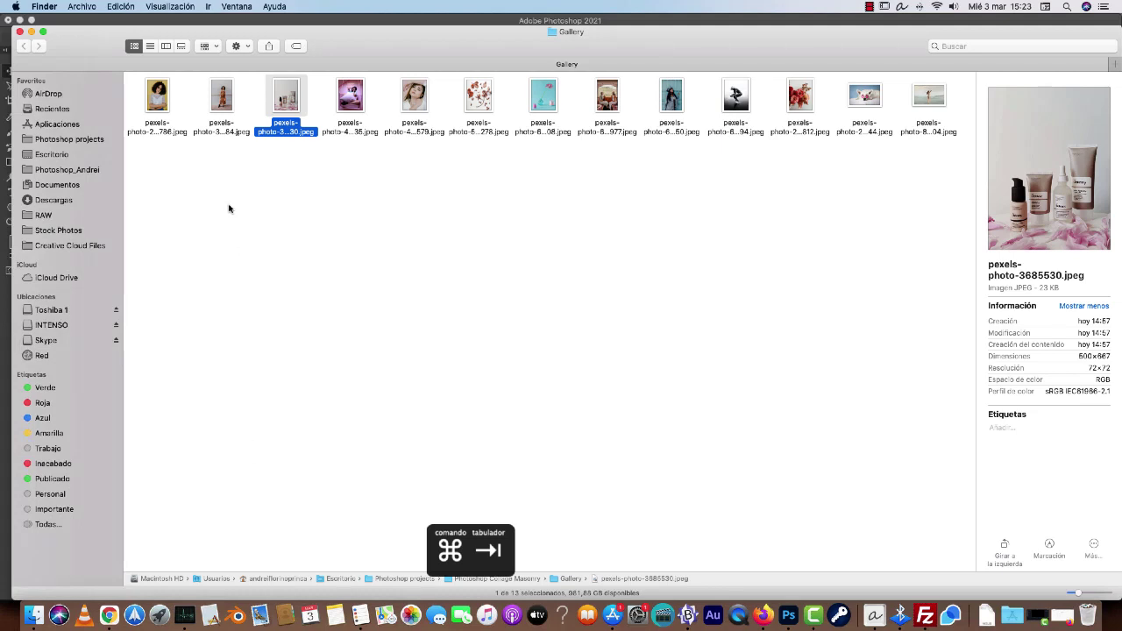
left_click_drag(222, 99, 672, 497)
key("super+Tab")
Place the crouching man (middle-right), second dog (row two wide), dried leaves (row two left) and portrait (middle) photos.
key("super+Tab")
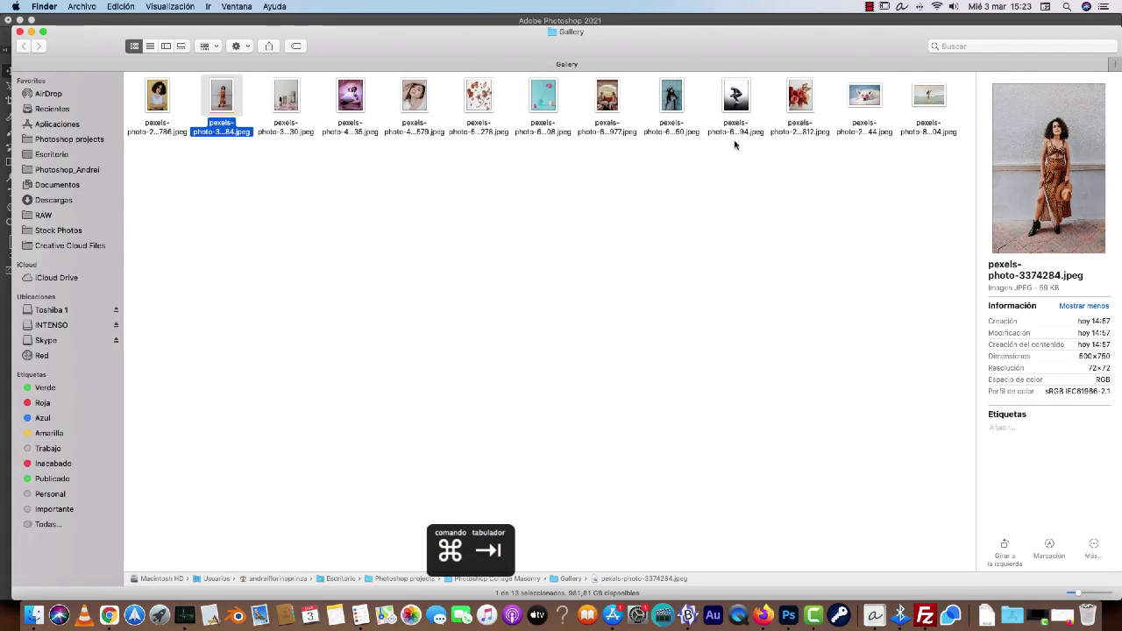
left_click_drag(740, 125, 633, 342)
key("super+Tab")
key("super+Tab")
left_click_drag(859, 103, 317, 202)
key("super+Tab")
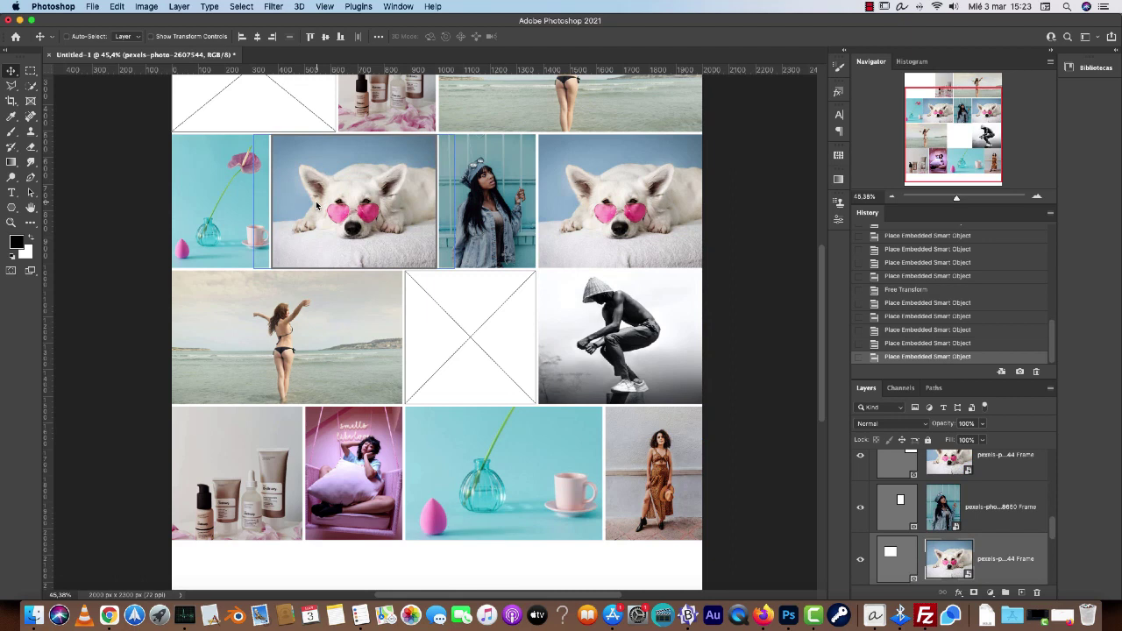
key("super+Tab")
left_click_drag(534, 95, 216, 202)
key("super+Tab")
key("super+Tab")
key("super+Tab")
key("super+Tab")
left_click_drag(458, 113, 494, 325)
key("super+Tab")
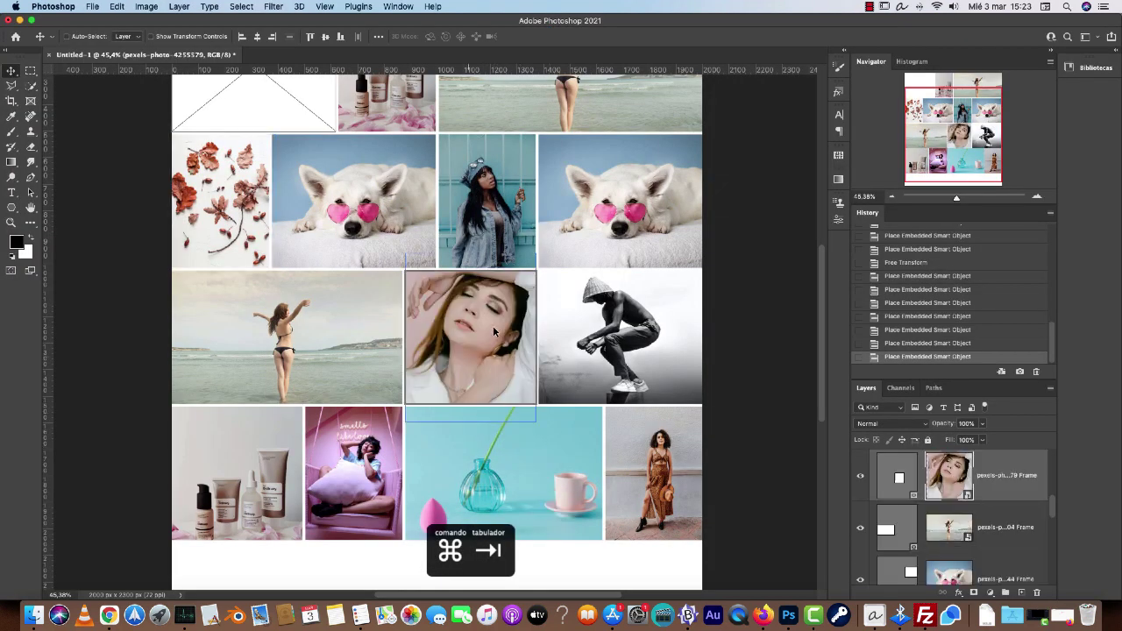
Drop the blue-wall photo, then the red flowers photo, into the bottom-right frame.
key("super+Tab")
key("super+Tab")
left_click_drag(659, 113, 659, 476)
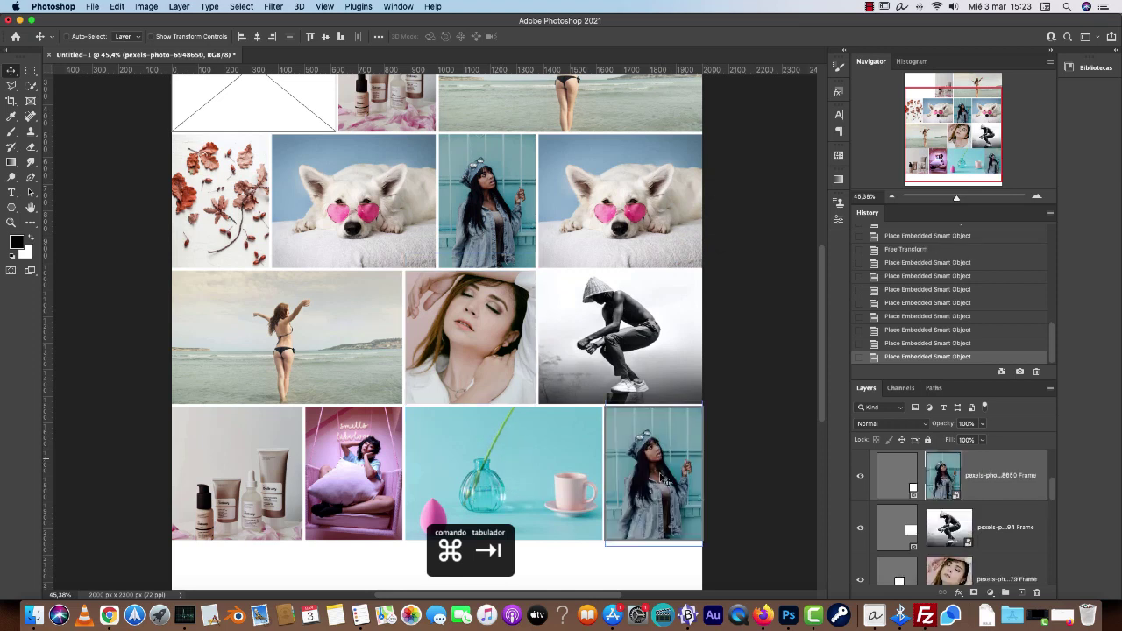
key("super+Tab")
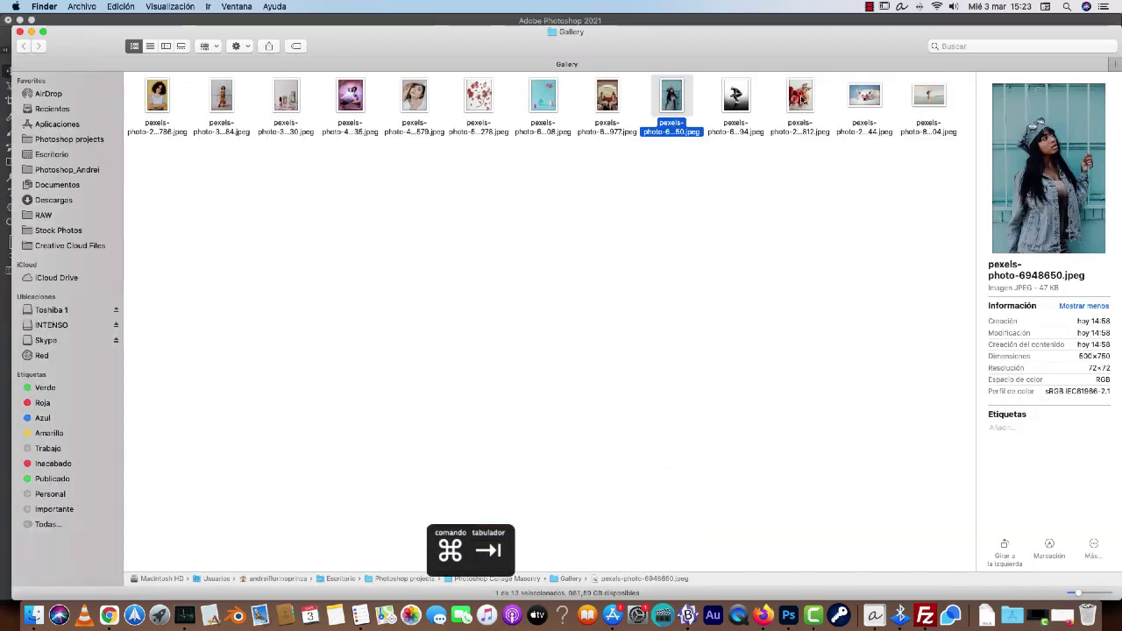
key("super+Tab")
left_click_drag(799, 98, 653, 468)
scroll(653, 469, "up", 5)
Place the train photo in the top-left frame and scale it to about 129% to cover it.
key("super+Tab")
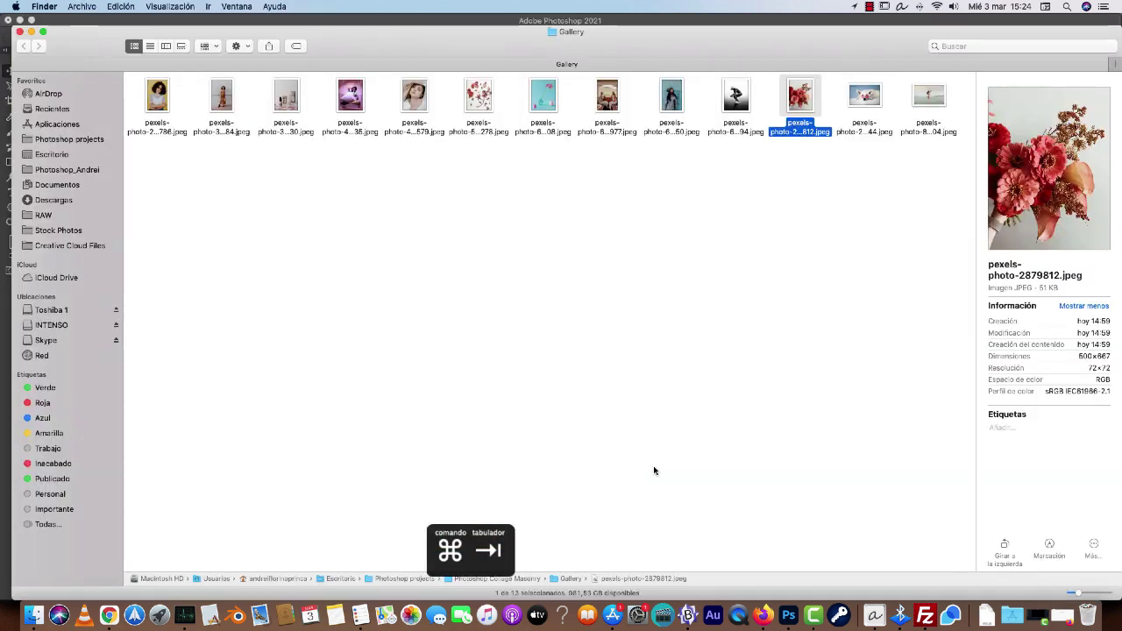
left_click_drag(611, 103, 259, 232)
key("super+Tab")
key("super+t")
left_click_drag(322, 206, 347, 207)
left_click_drag(184, 208, 176, 209)
mouse_move(275, 235)
left_mouse_down()
mouse_move(235, 234)
mouse_move(269, 227)
mouse_move(268, 238)
mouse_move(268, 223)
left_mouse_up()
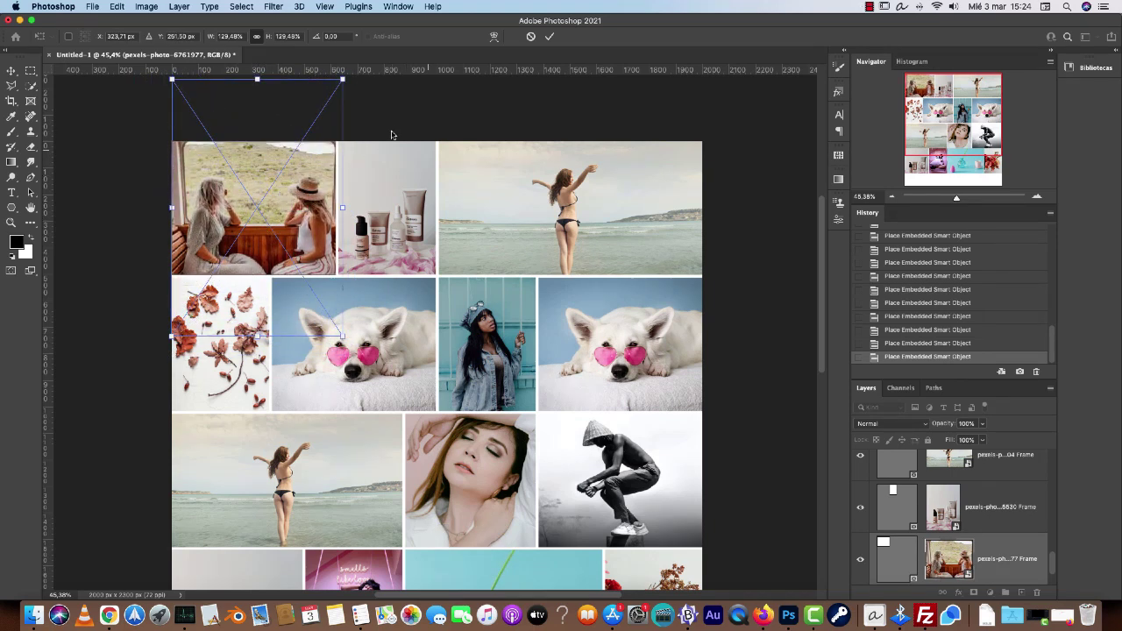
key("Return")
left_click(996, 495)
Select the Background layer and add a Solid Color fill layer set to gold above it.
scroll(985, 560, "down", 2)
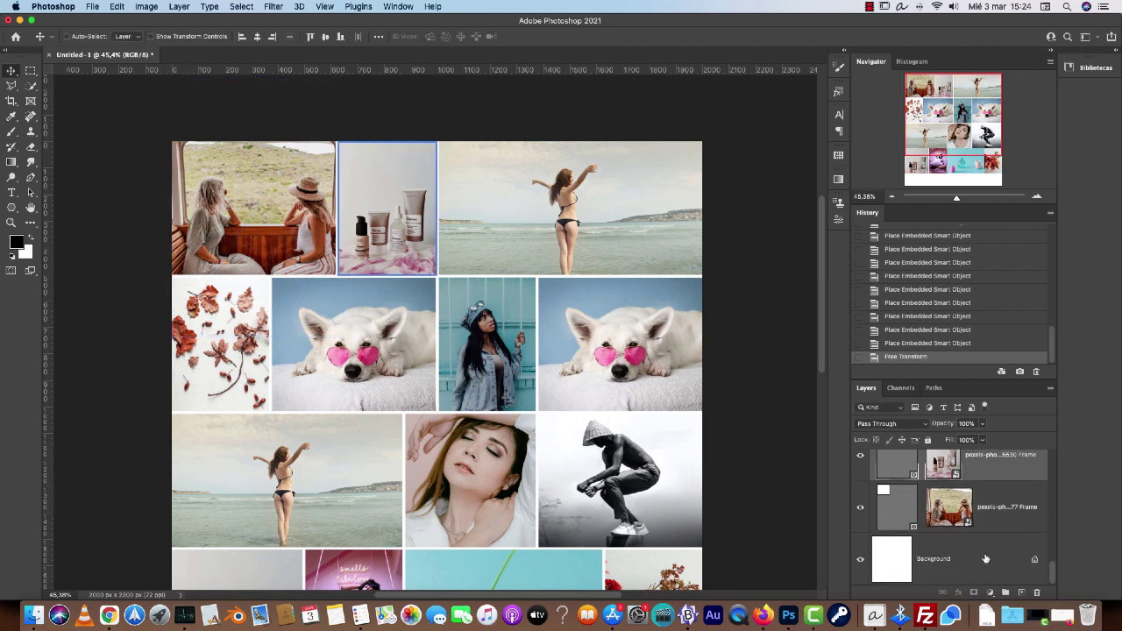
left_click(982, 574)
key("super+1")
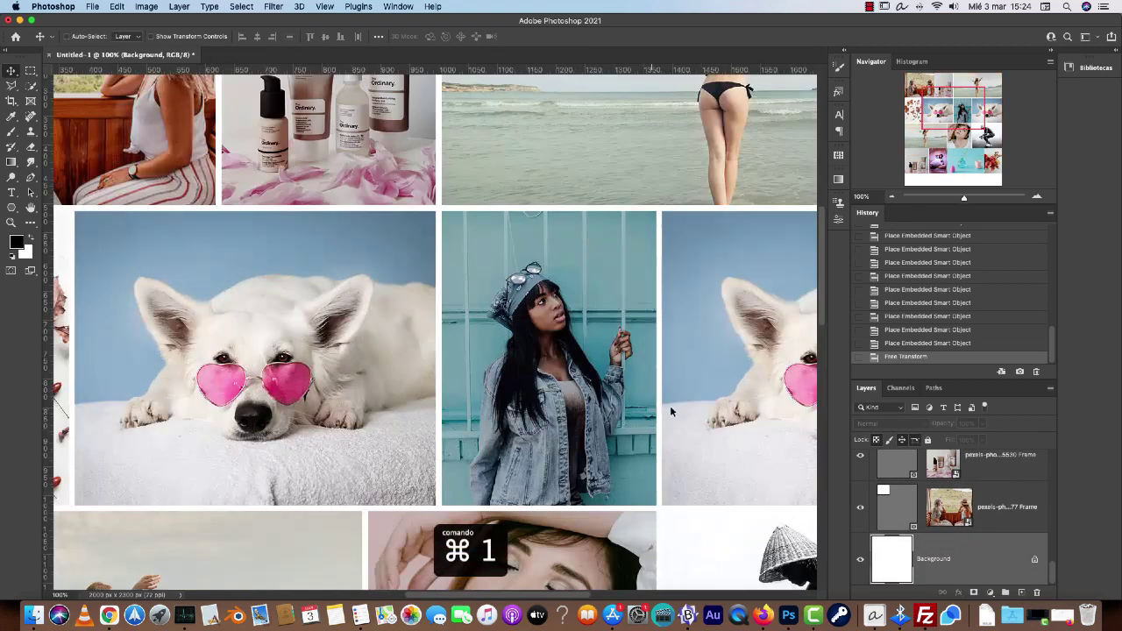
scroll(671, 411, "down", 2)
scroll(579, 377, "down", 5)
scroll(578, 377, "left", 4)
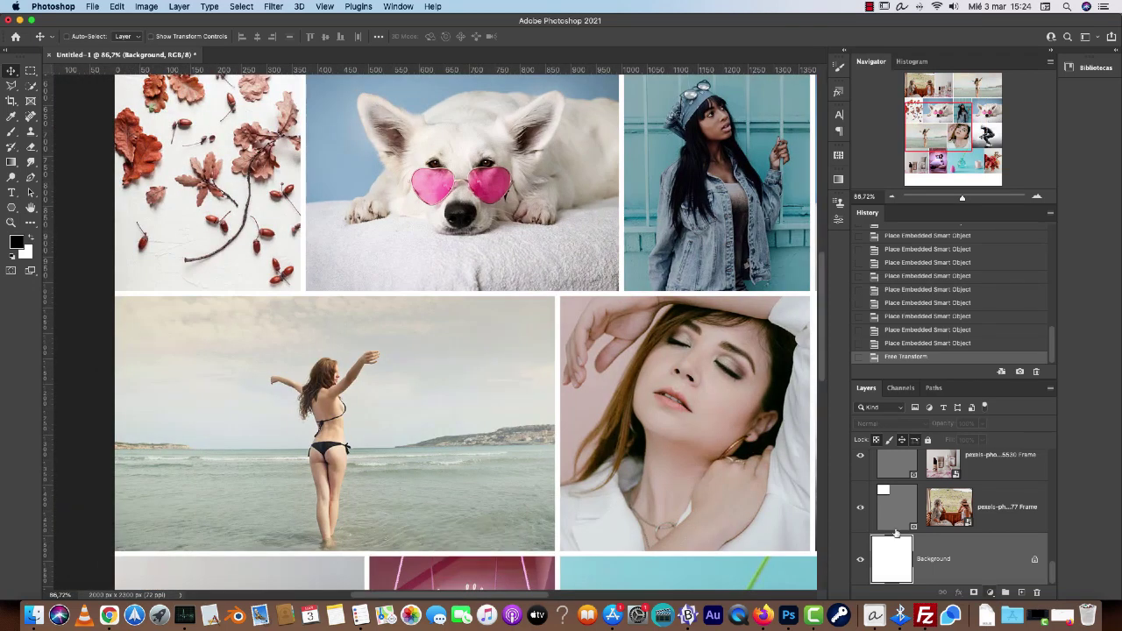
left_click(990, 593)
left_click(1013, 370)
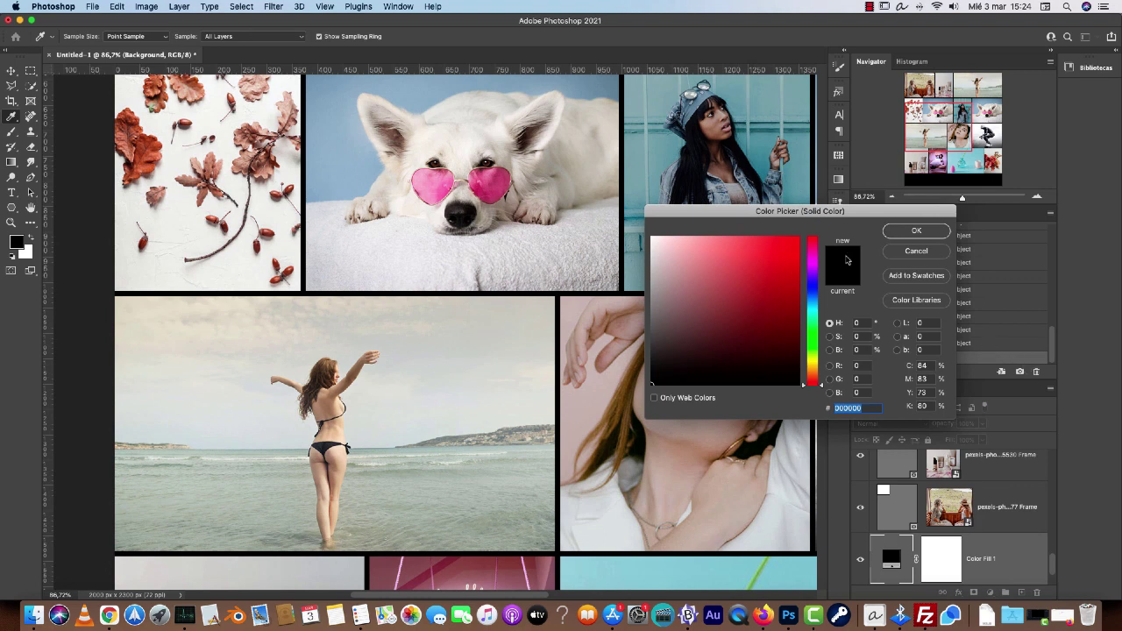
mouse_move(799, 292)
left_mouse_down()
mouse_move(707, 317)
mouse_move(732, 324)
left_mouse_up()
mouse_move(815, 345)
left_mouse_down()
mouse_move(814, 377)
mouse_move(814, 252)
mouse_move(814, 377)
mouse_move(814, 357)
left_mouse_up()
left_click(756, 259)
key("Return")
key("v")
scroll(409, 388, "down", 3)
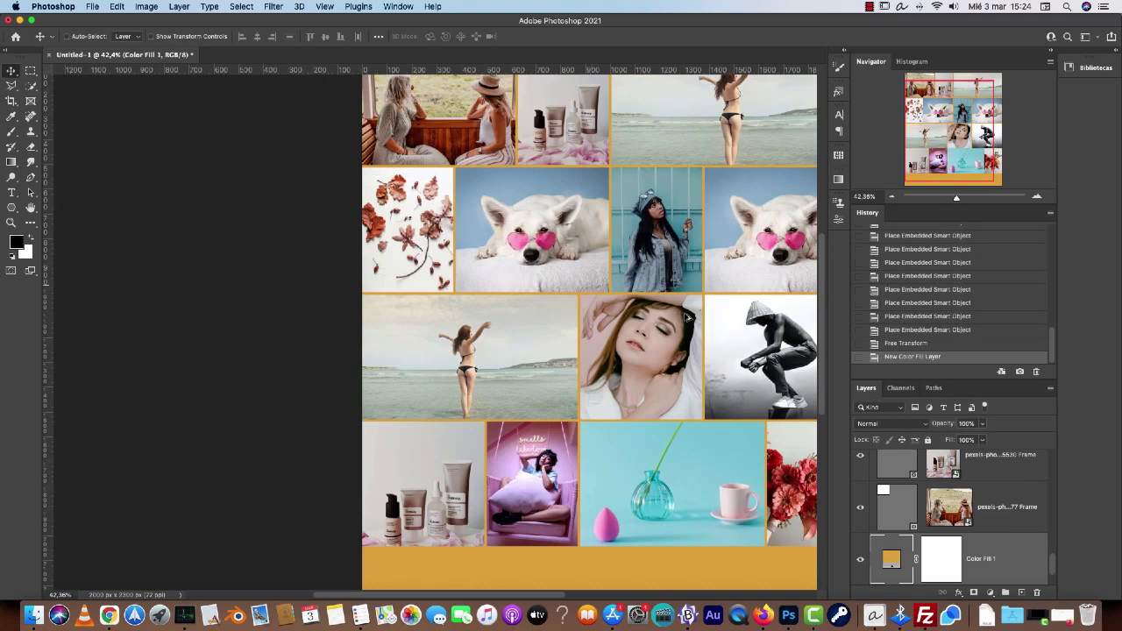
scroll(409, 388, "up", 2)
left_click_drag(410, 388, 532, 353)
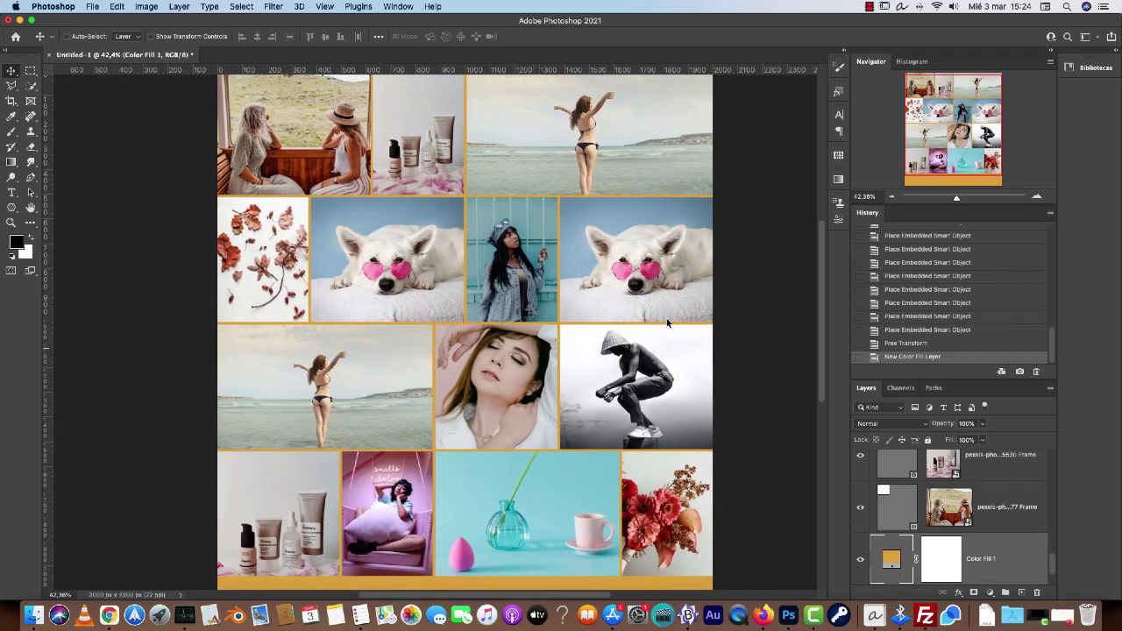